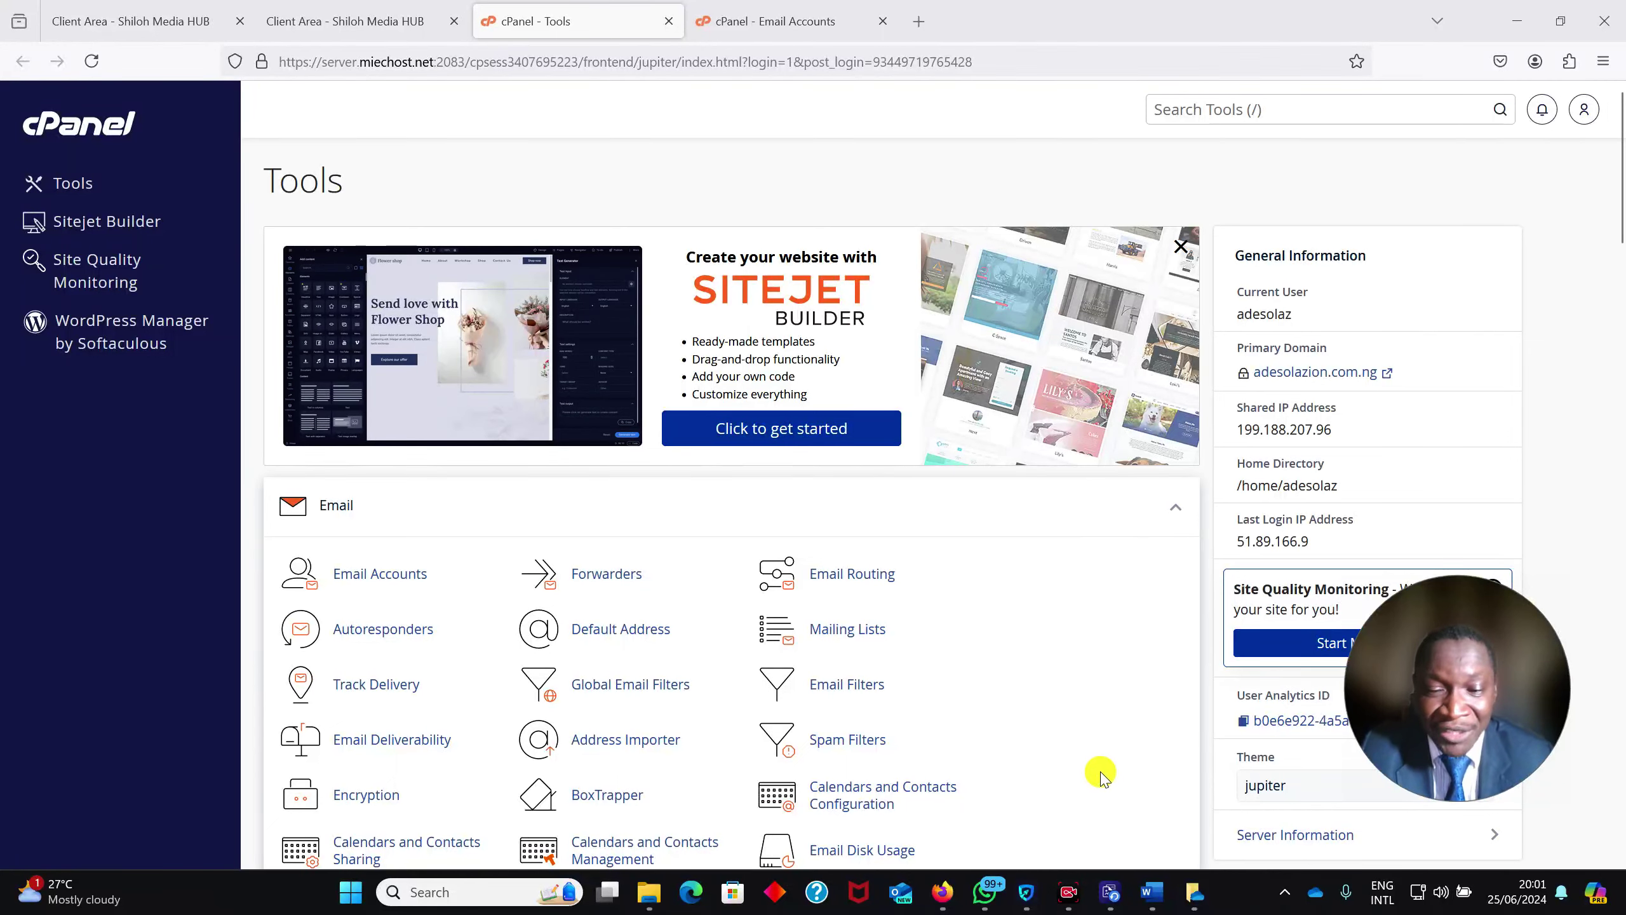
Bring the lesson's title document forward, then return to the cPanel tools page
{"action": "mouse_move", "coordinate": [1152, 891]}
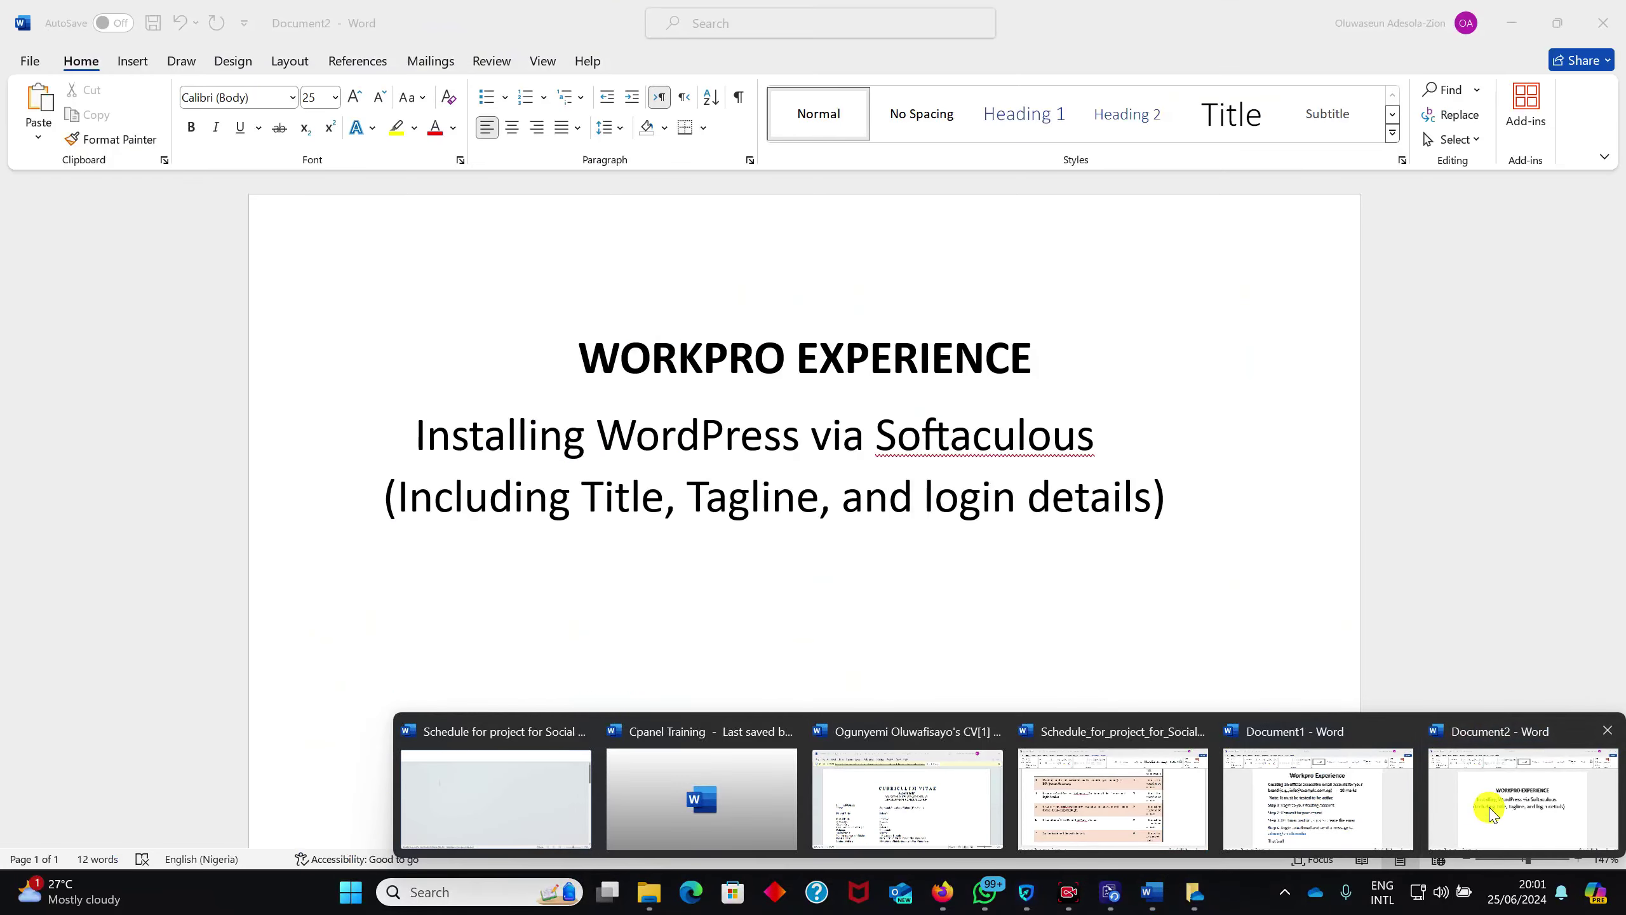
{"action": "left_click", "coordinate": [1492, 814]}
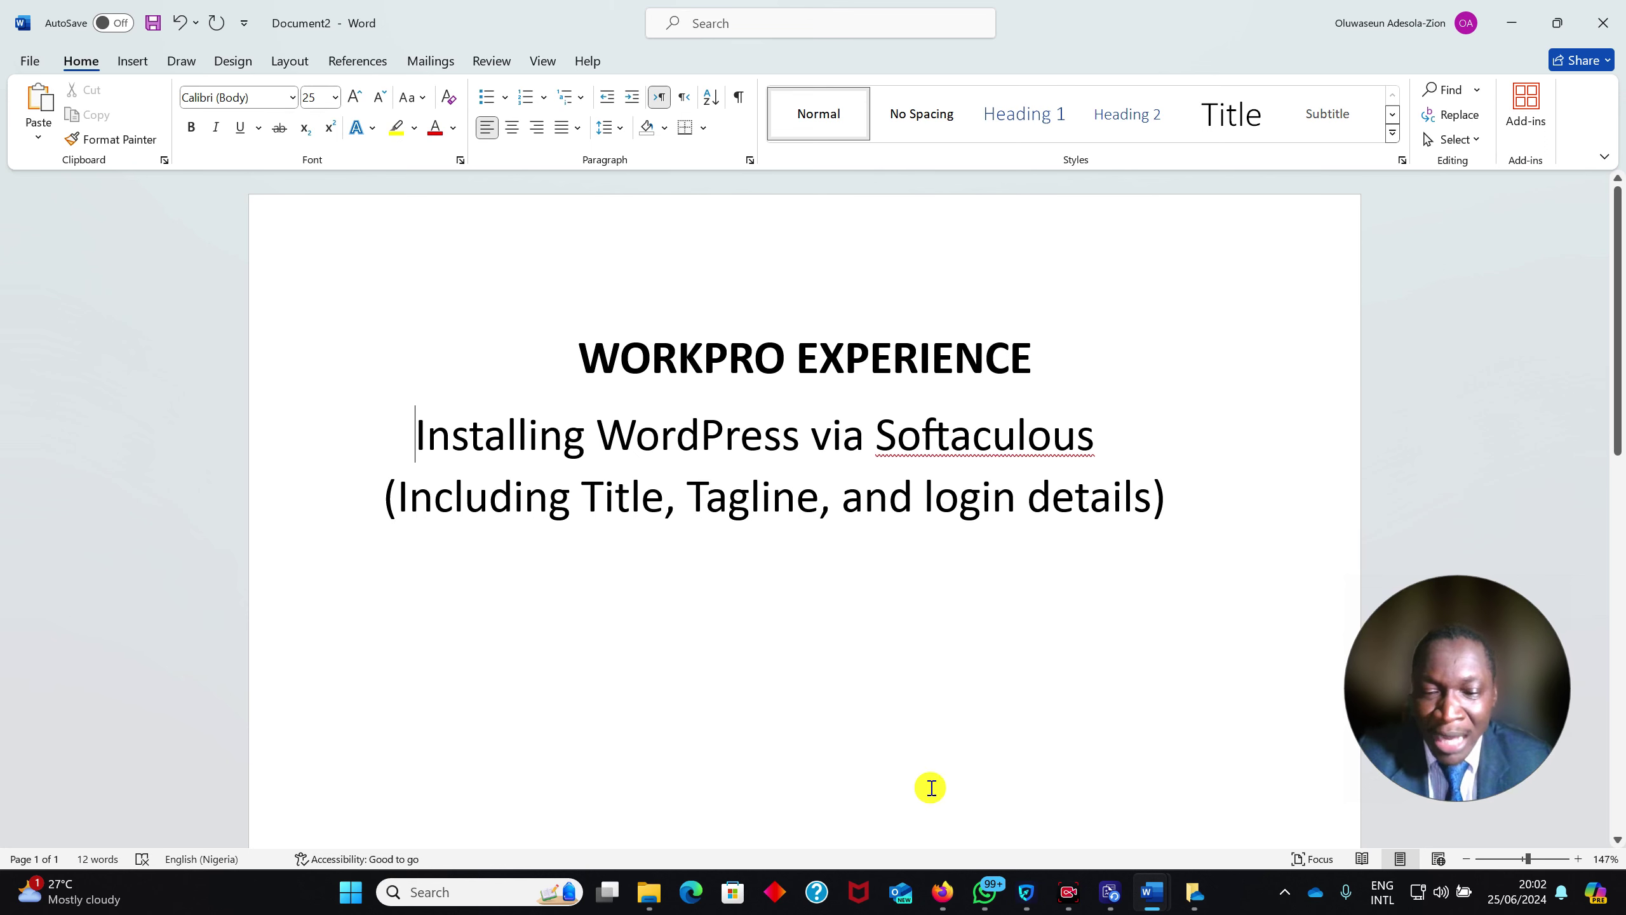
{"action": "mouse_move", "coordinate": [942, 890]}
{"action": "left_click", "coordinate": [1048, 805]}
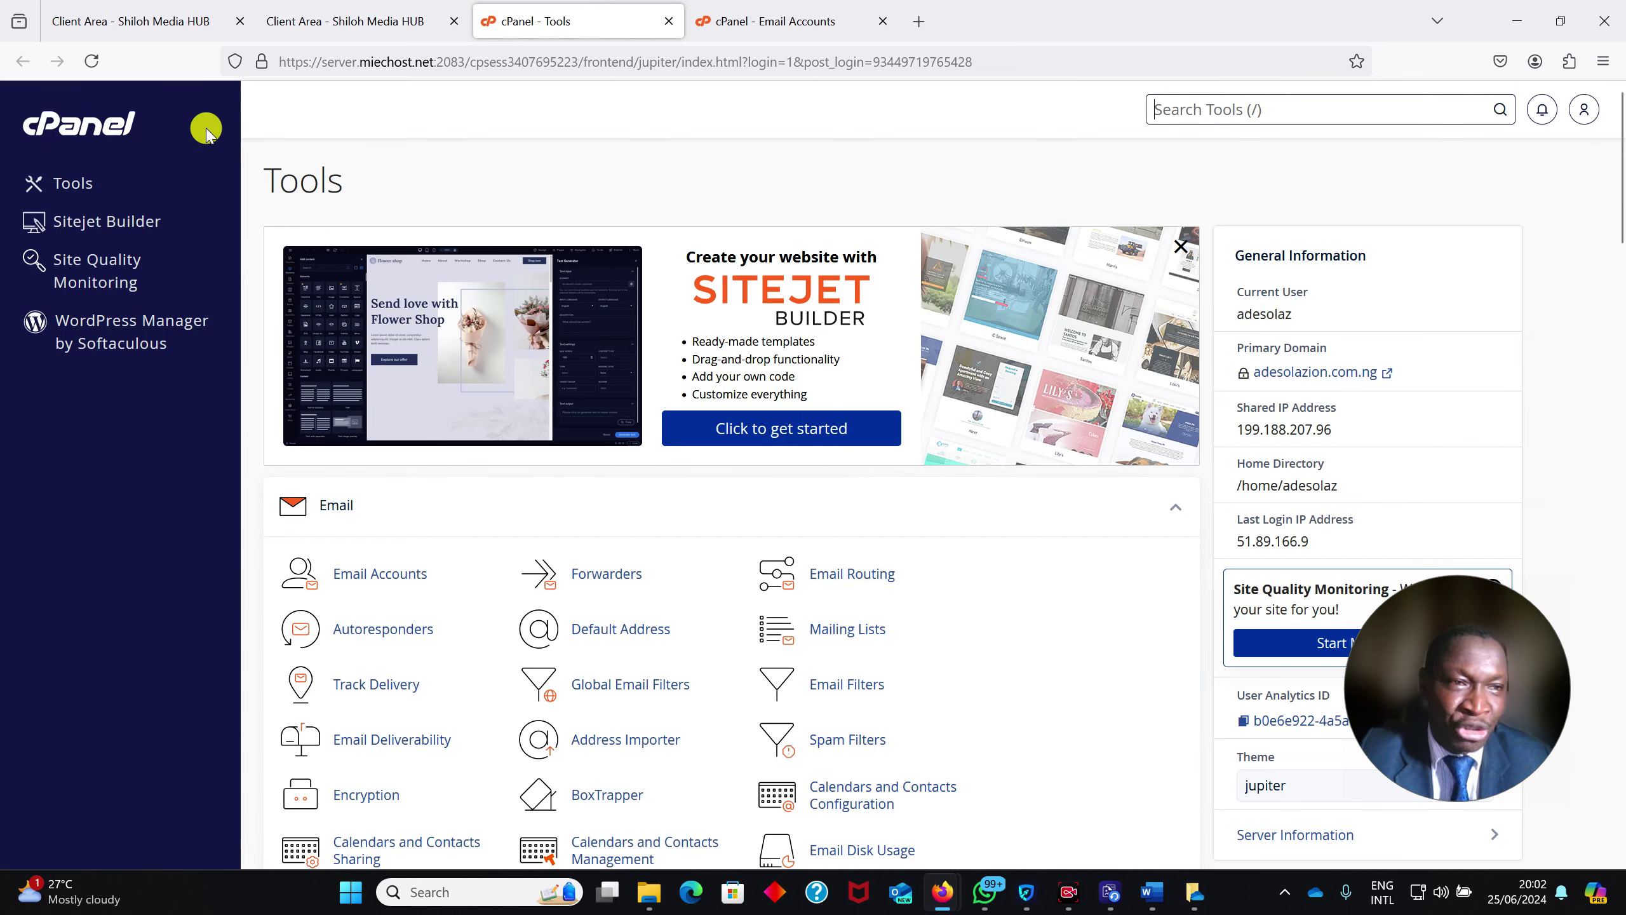
Check the hosting product details, then open WordPress in Softaculous Apps Installer
{"action": "left_click", "coordinate": [148, 9]}
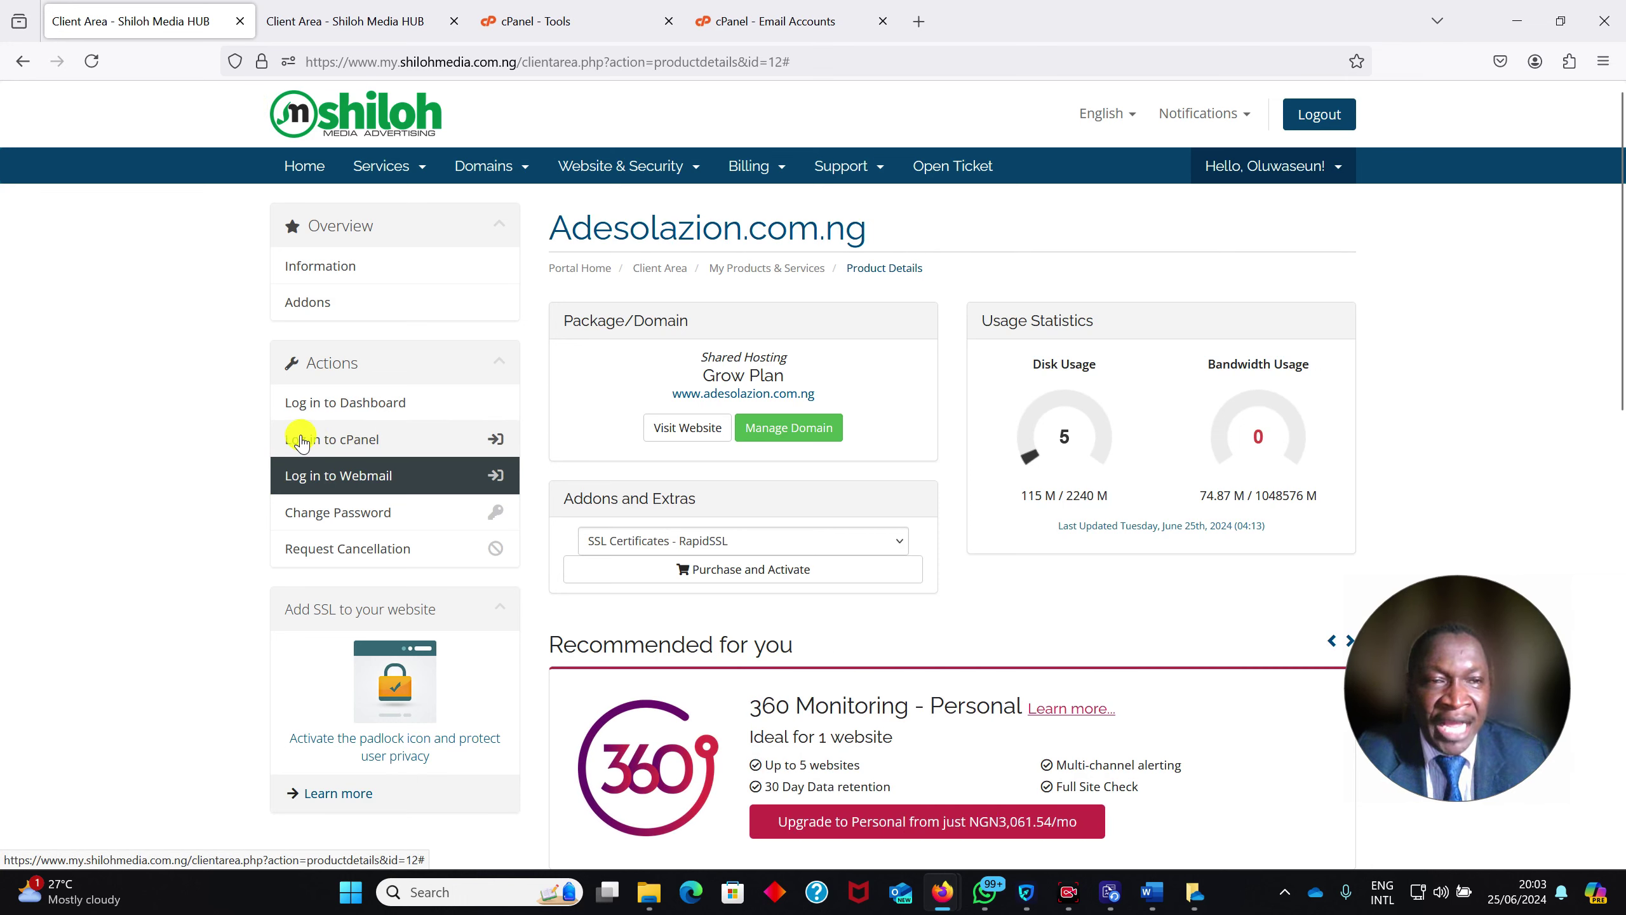
{"action": "left_click", "coordinate": [544, 19]}
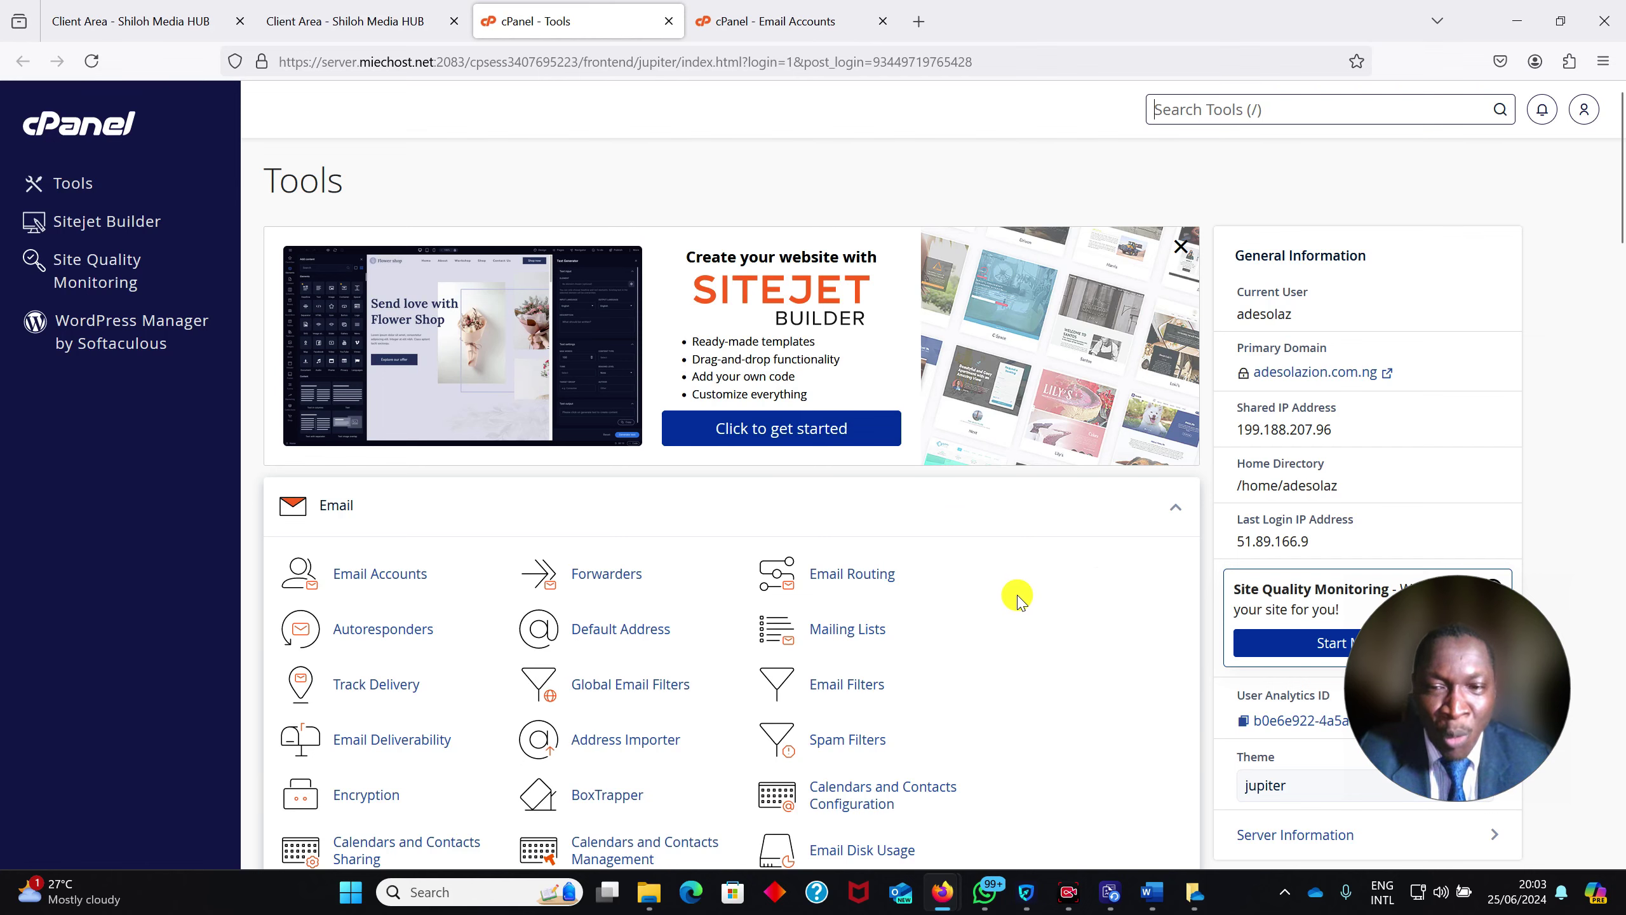
{"action": "left_click_drag", "start_coordinate": [1620, 218], "coordinate": [1620, 846]}
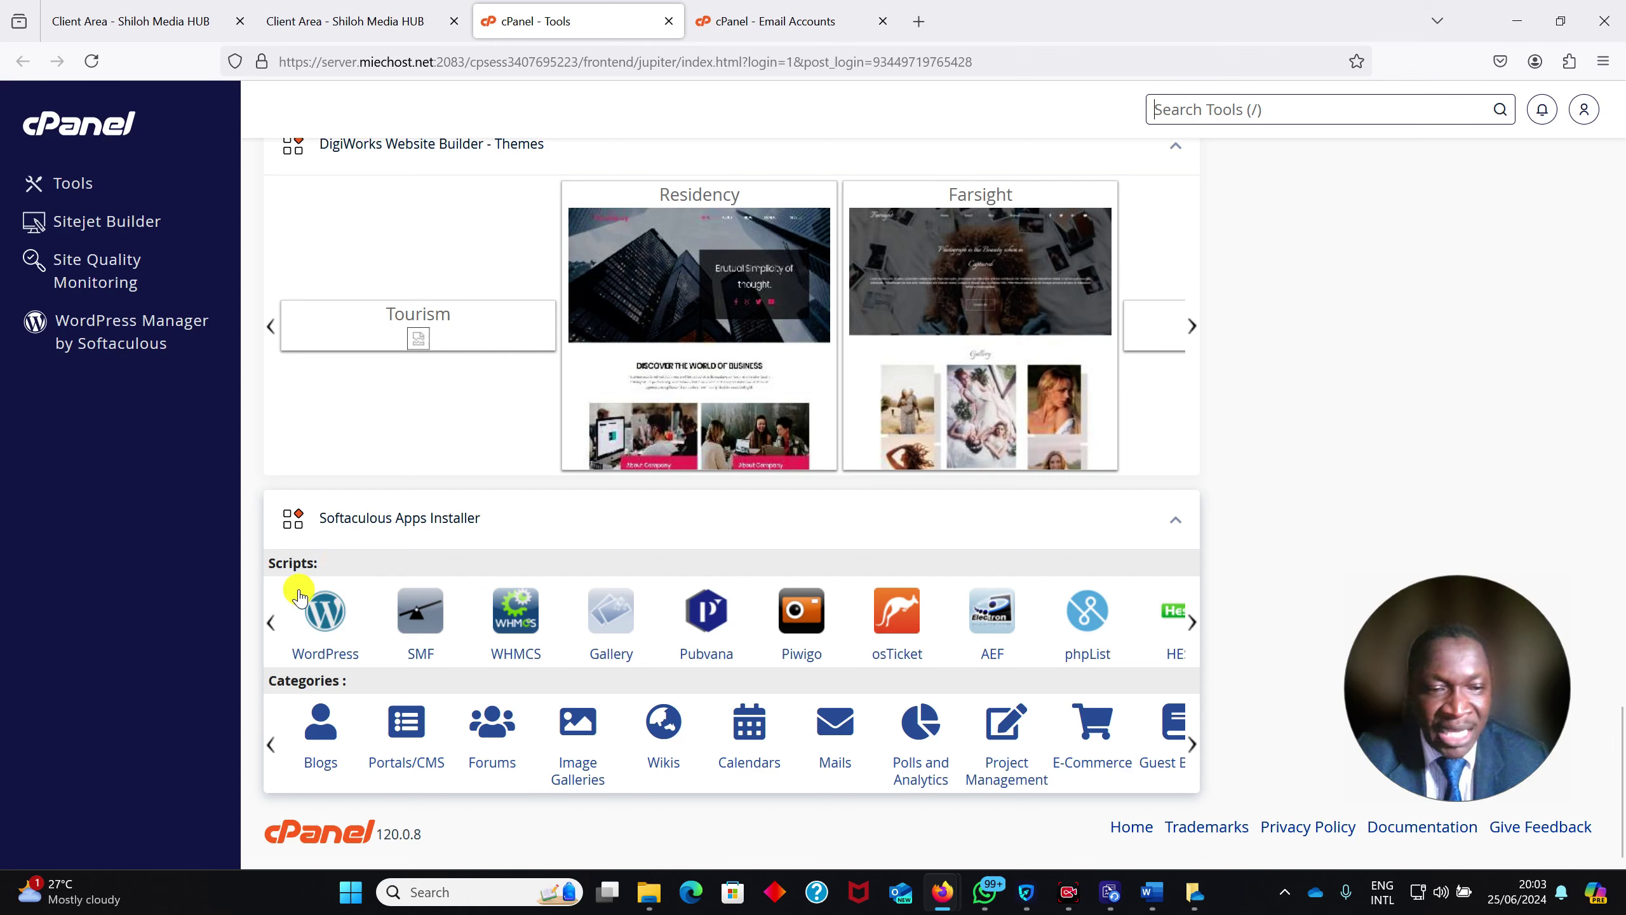
{"action": "left_click", "coordinate": [314, 619]}
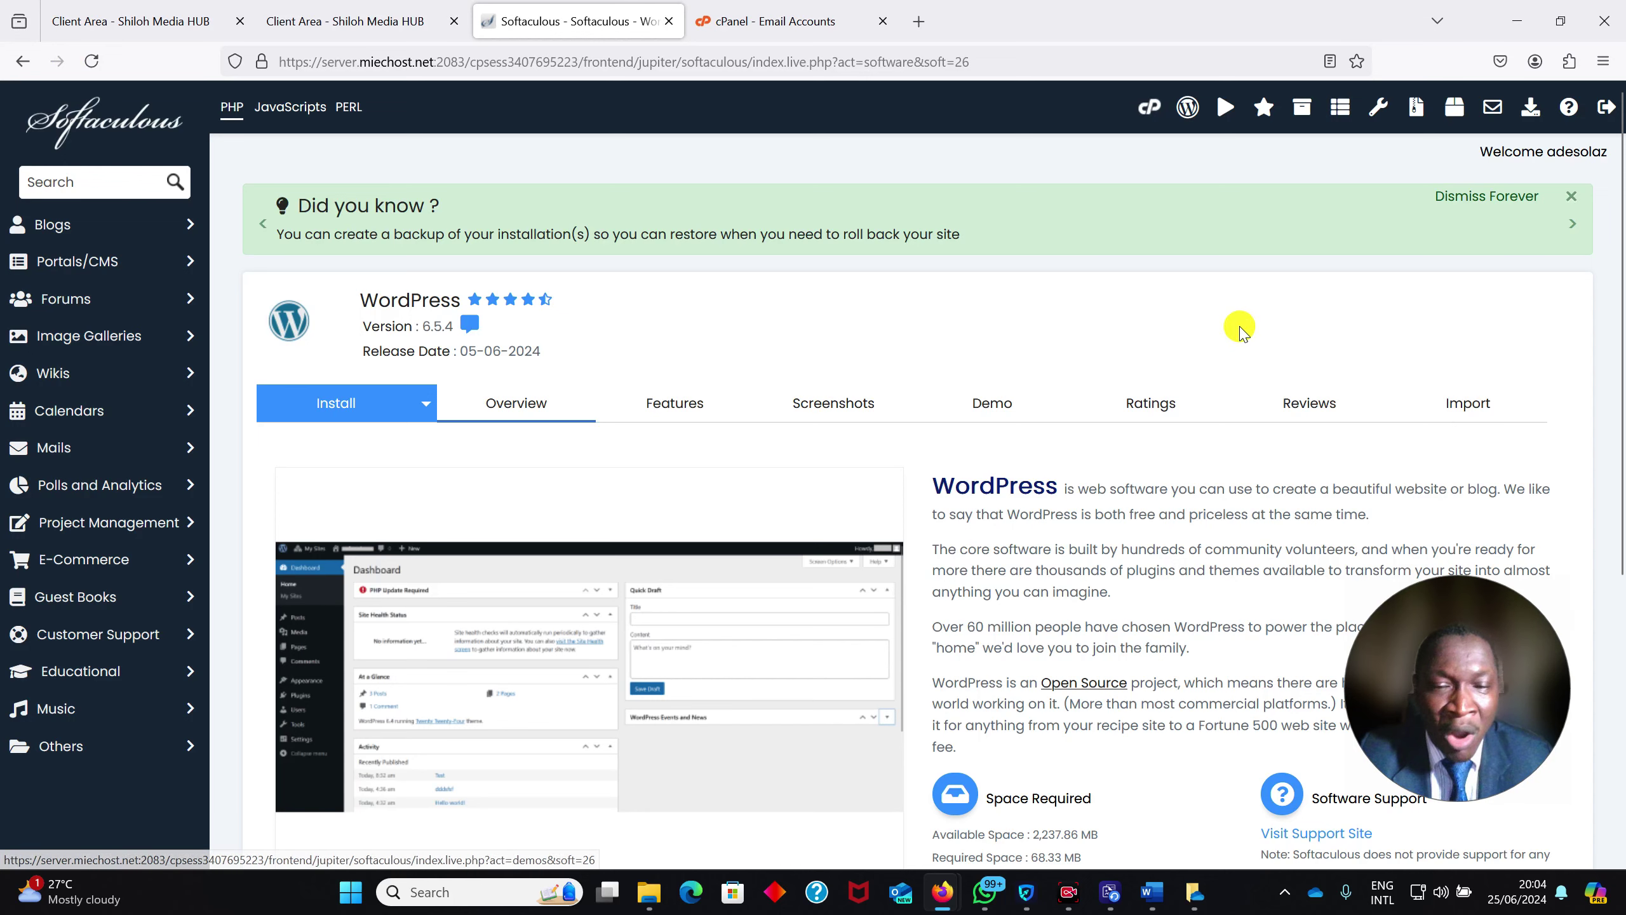
Open the WordPress Install tab to show the software setup form
{"action": "scroll", "coordinate": [1621, 237], "scroll_direction": "down", "scroll_amount": 2}
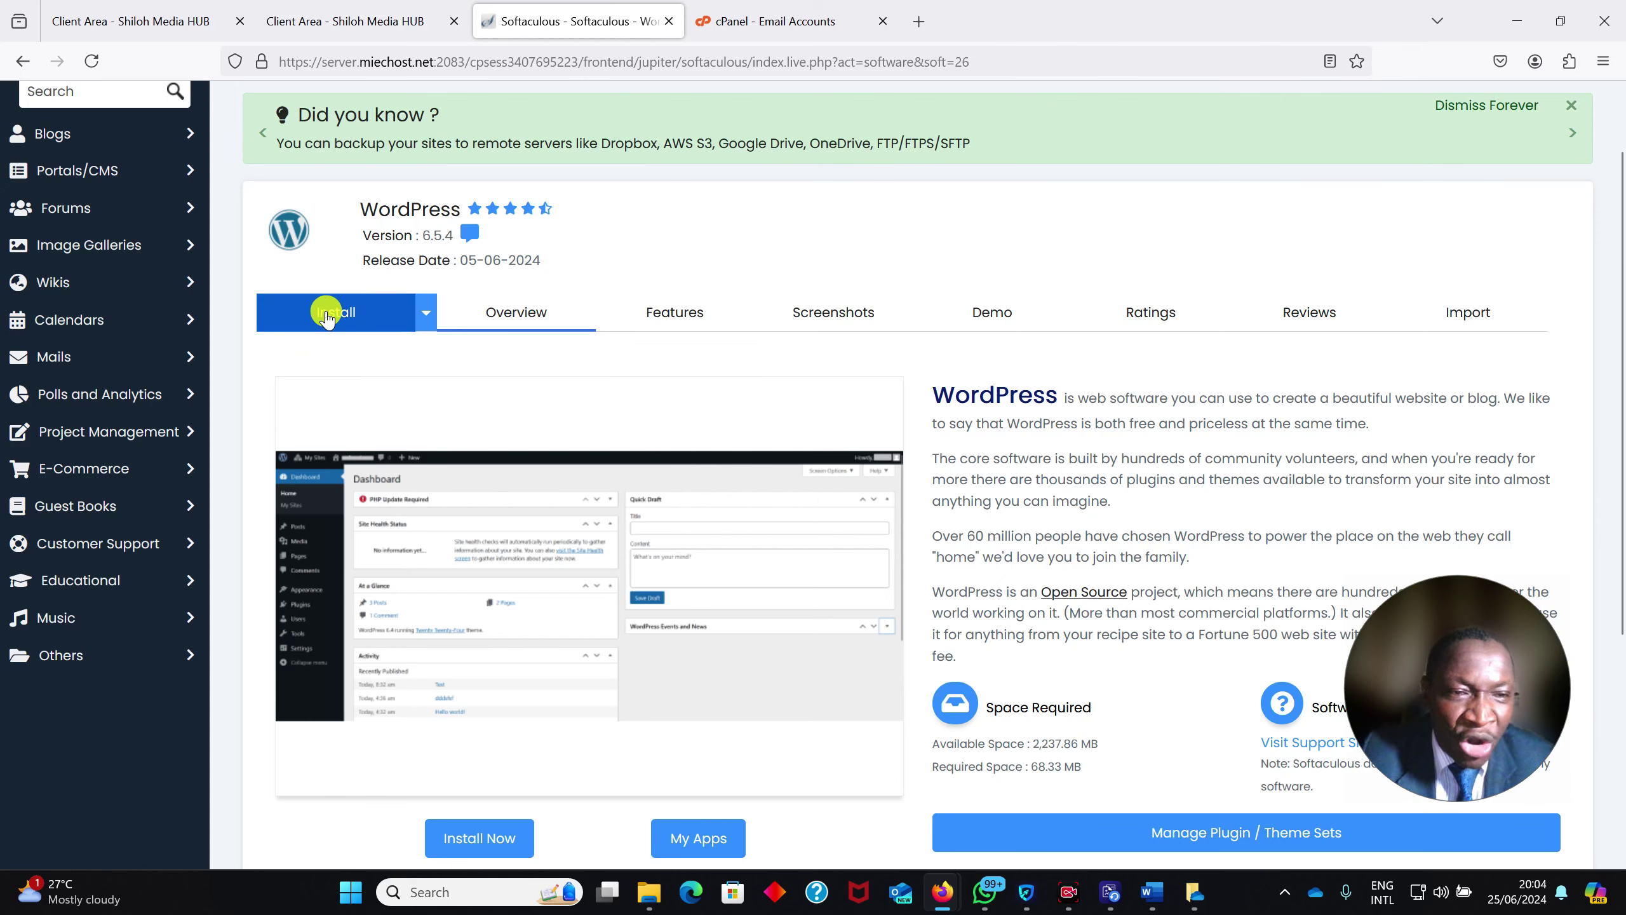
{"action": "left_click", "coordinate": [327, 314]}
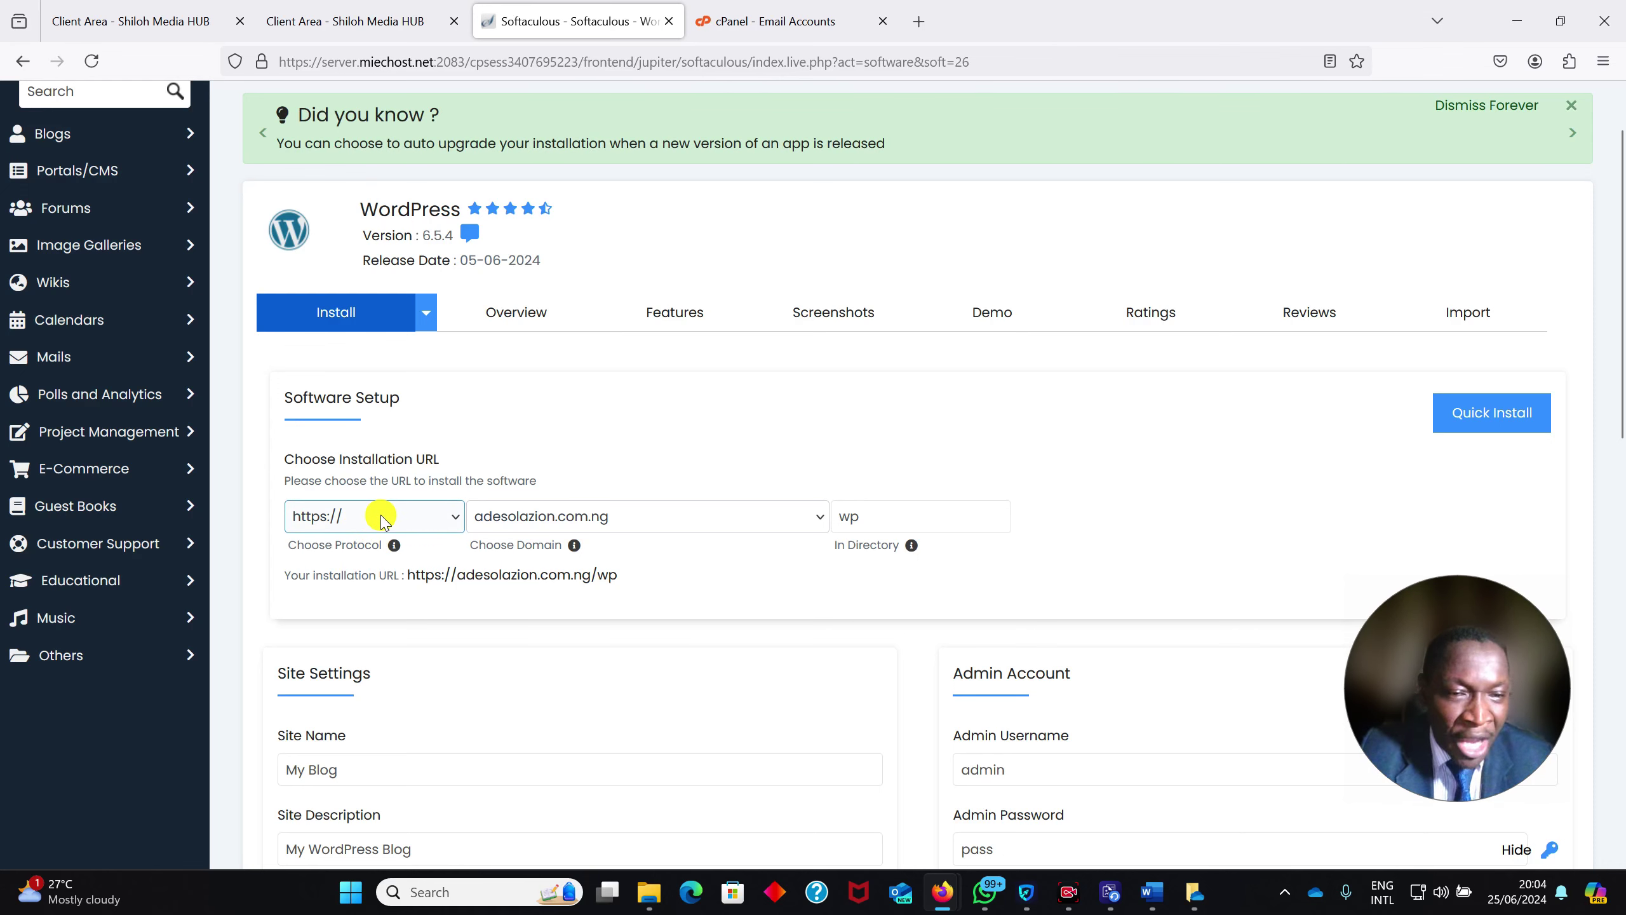
{"action": "left_click", "coordinate": [383, 519]}
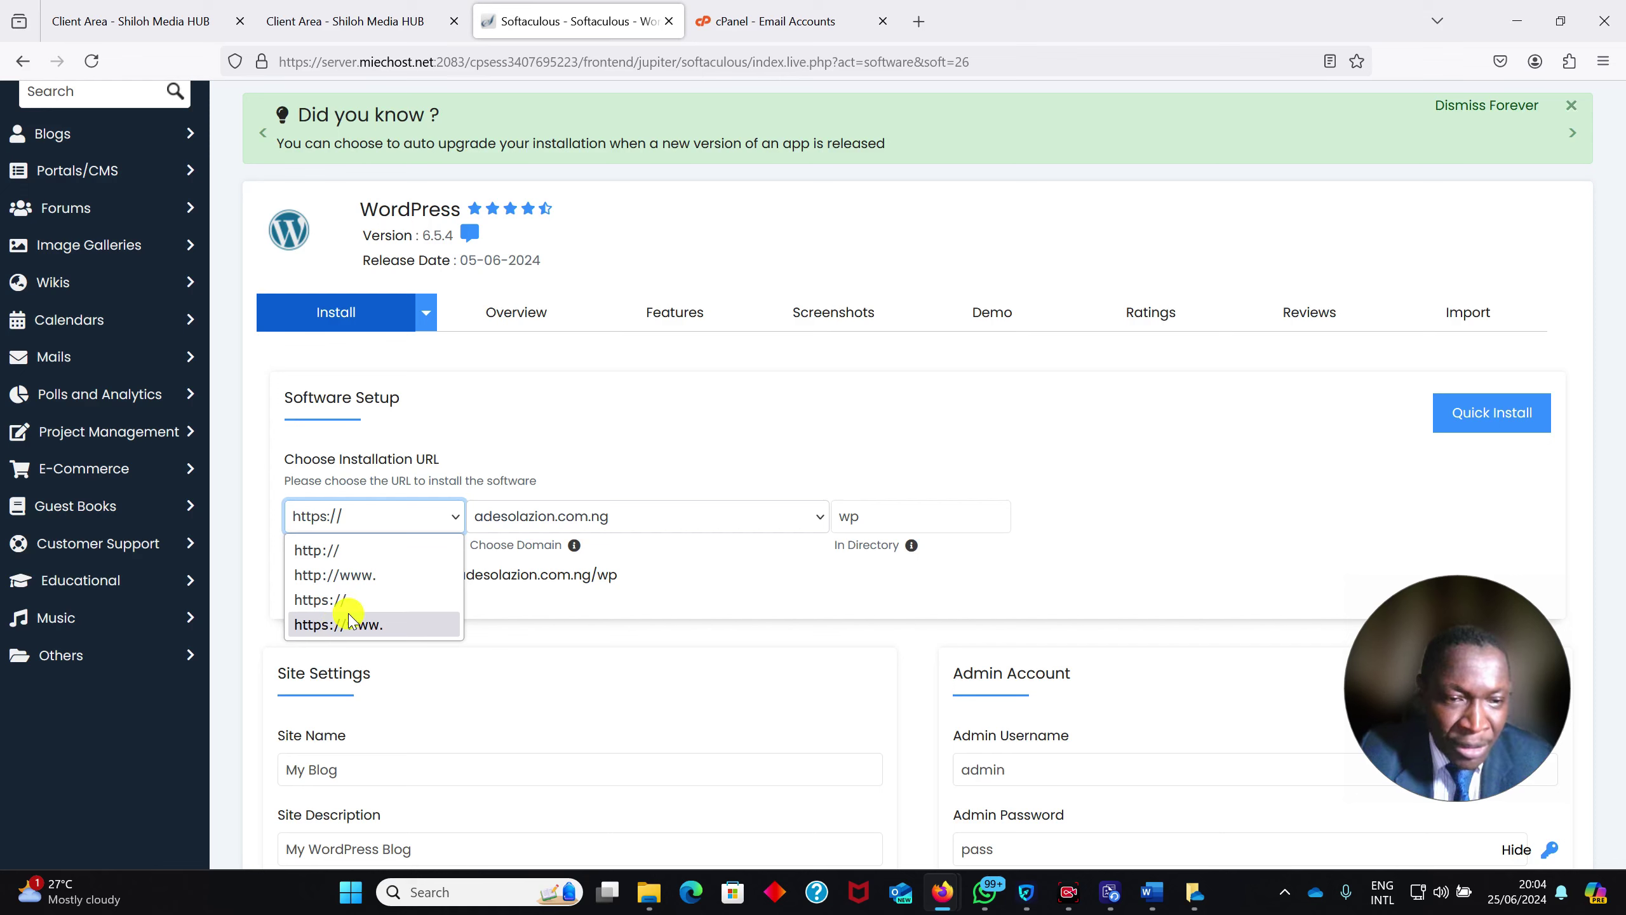
{"action": "left_click", "coordinate": [385, 630]}
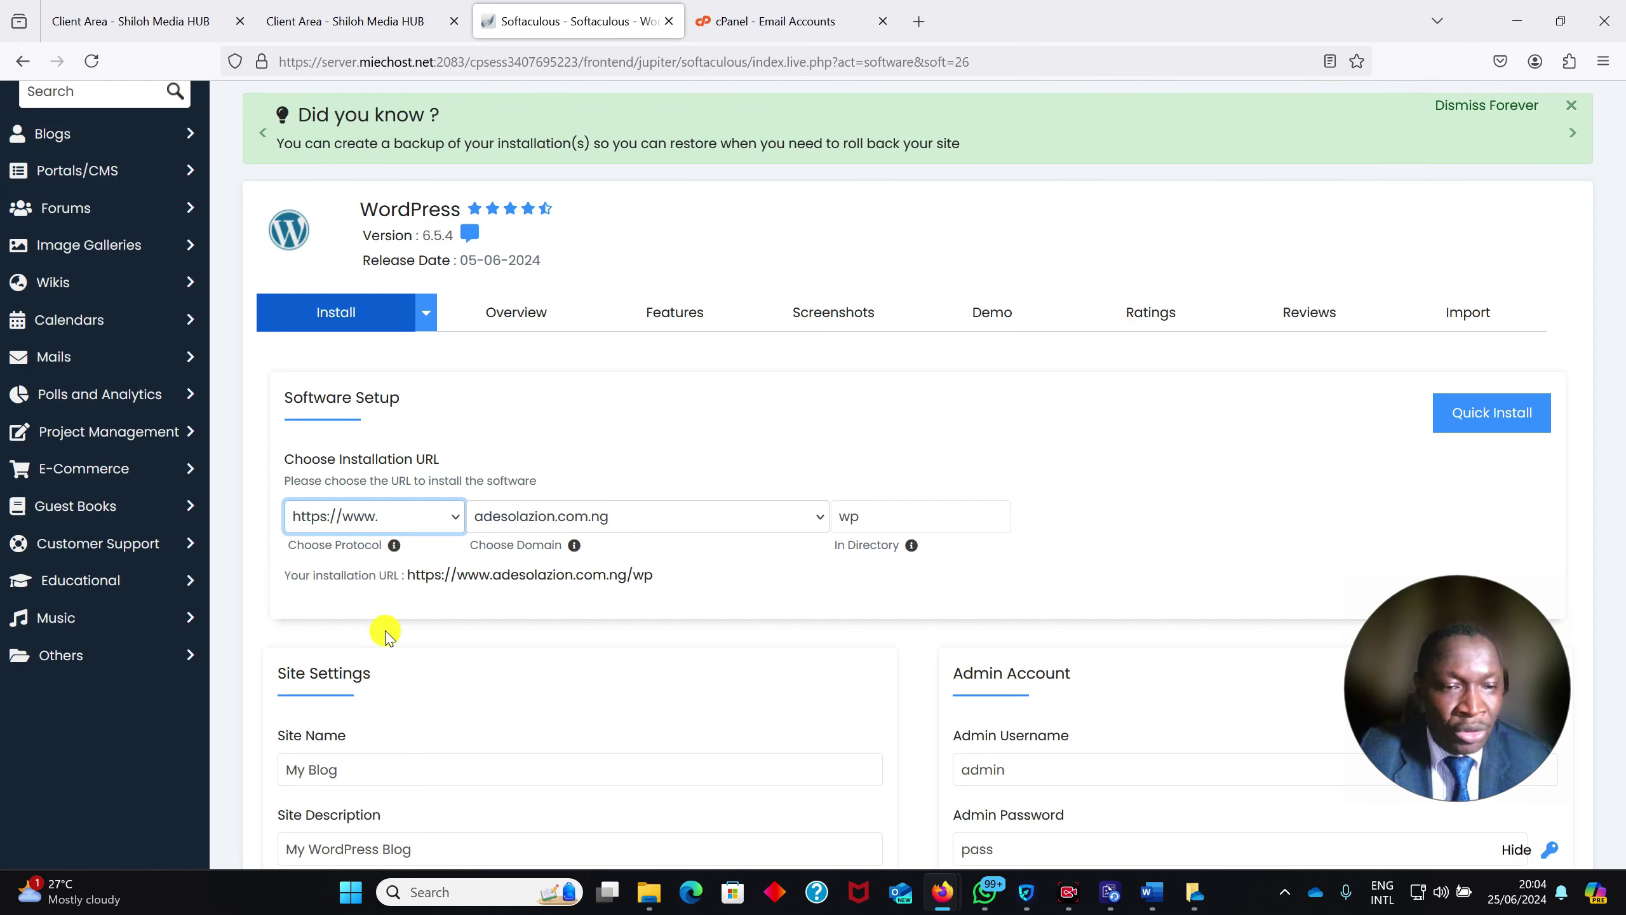
{"action": "left_click", "coordinate": [372, 519]}
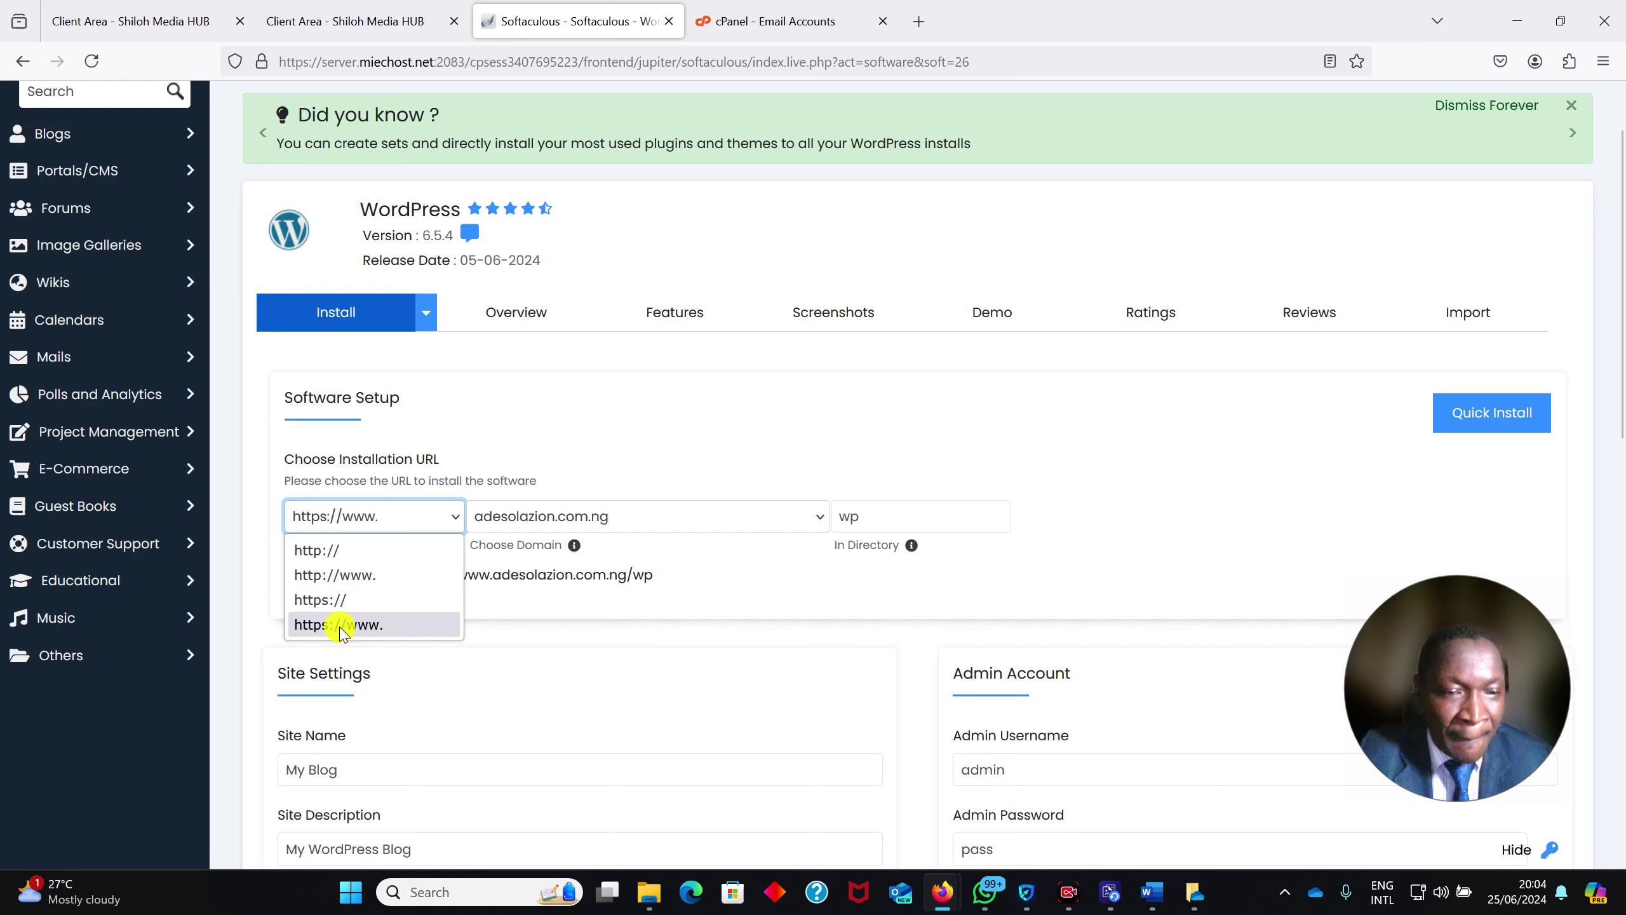
{"action": "left_click", "coordinate": [339, 626]}
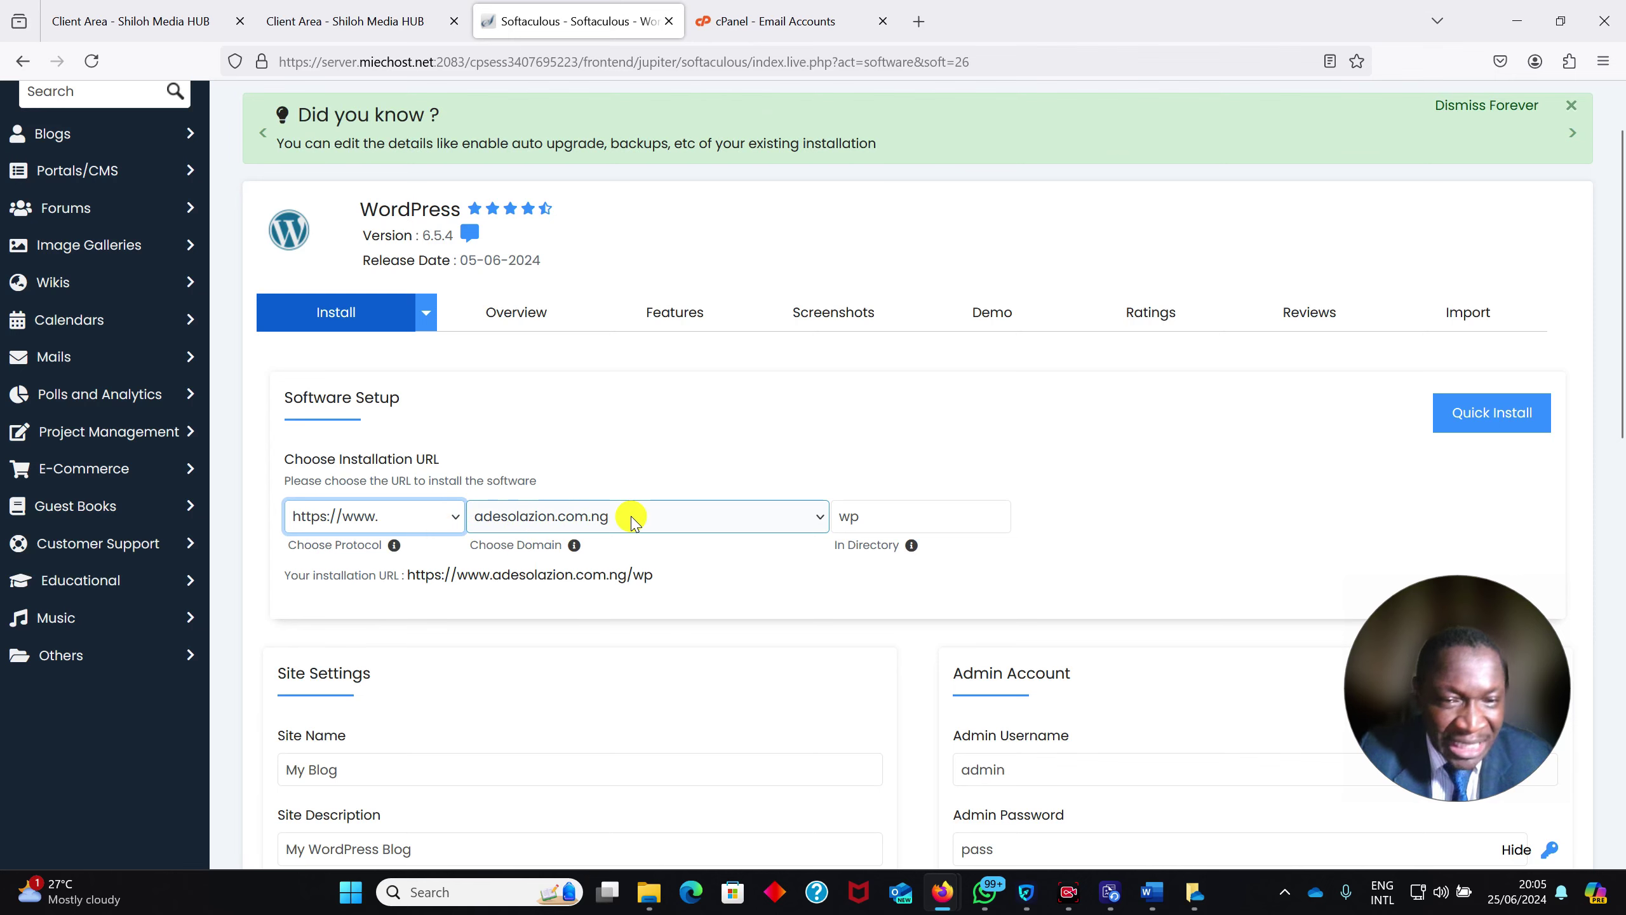
{"action": "left_click", "coordinate": [891, 512]}
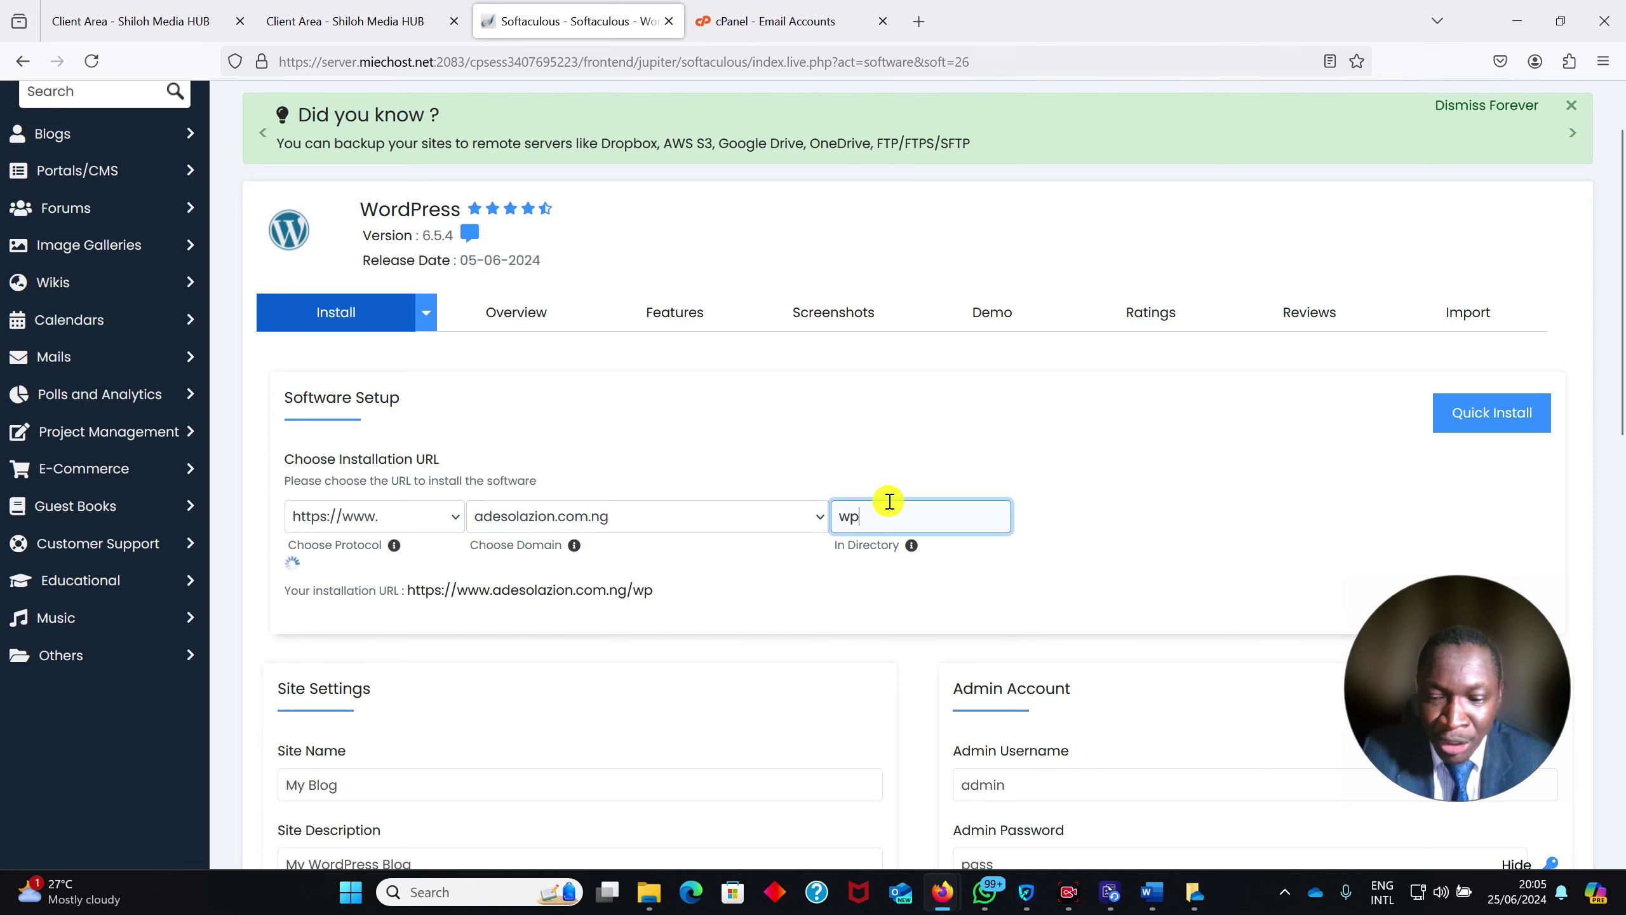
{"action": "key", "text": "BackSpace"}
{"action": "key", "text": "BackSpace"}
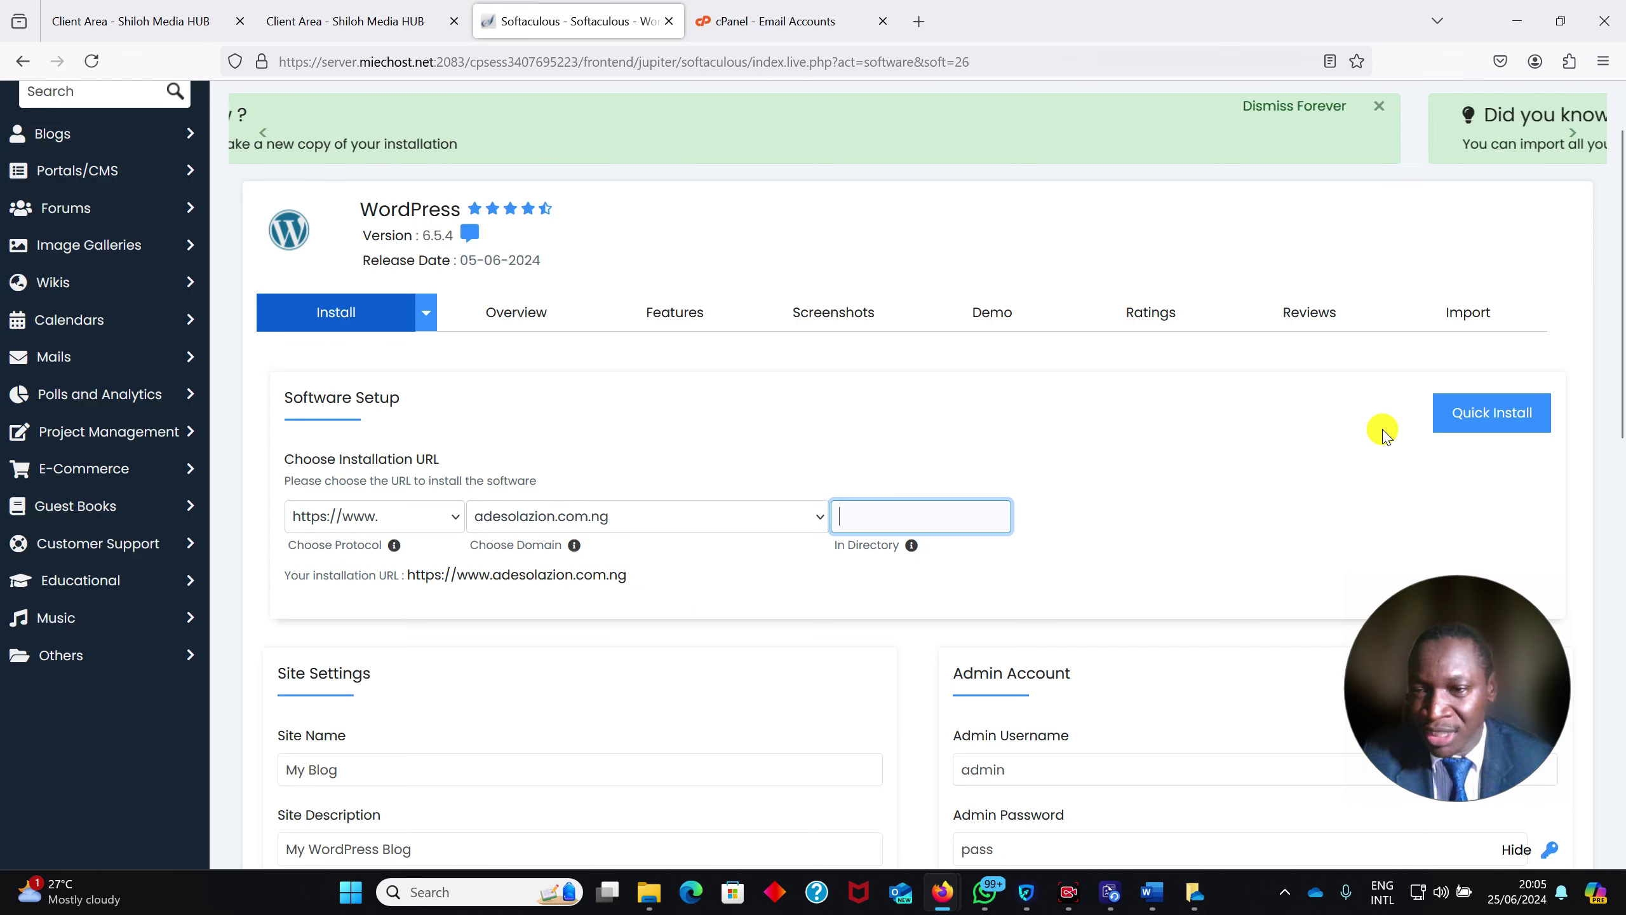
Replace My Blog with site name Zion's News and description '...news at your finger tips'
{"action": "left_click_drag", "start_coordinate": [1610, 346], "coordinate": [1619, 524]}
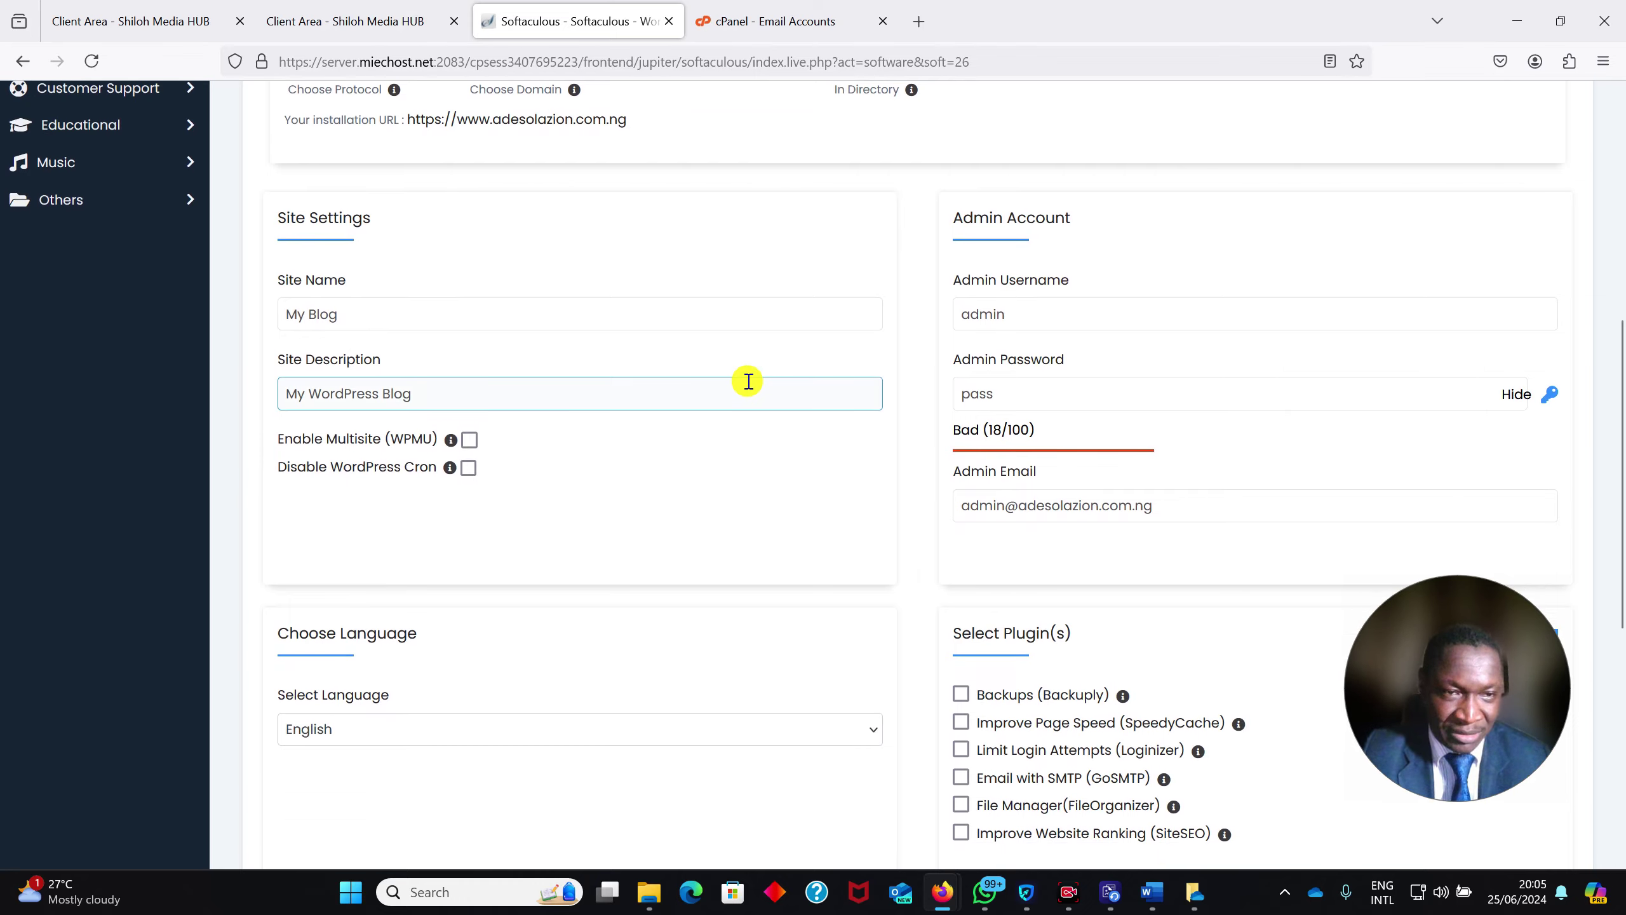
{"action": "left_click_drag", "start_coordinate": [357, 304], "coordinate": [225, 305]}
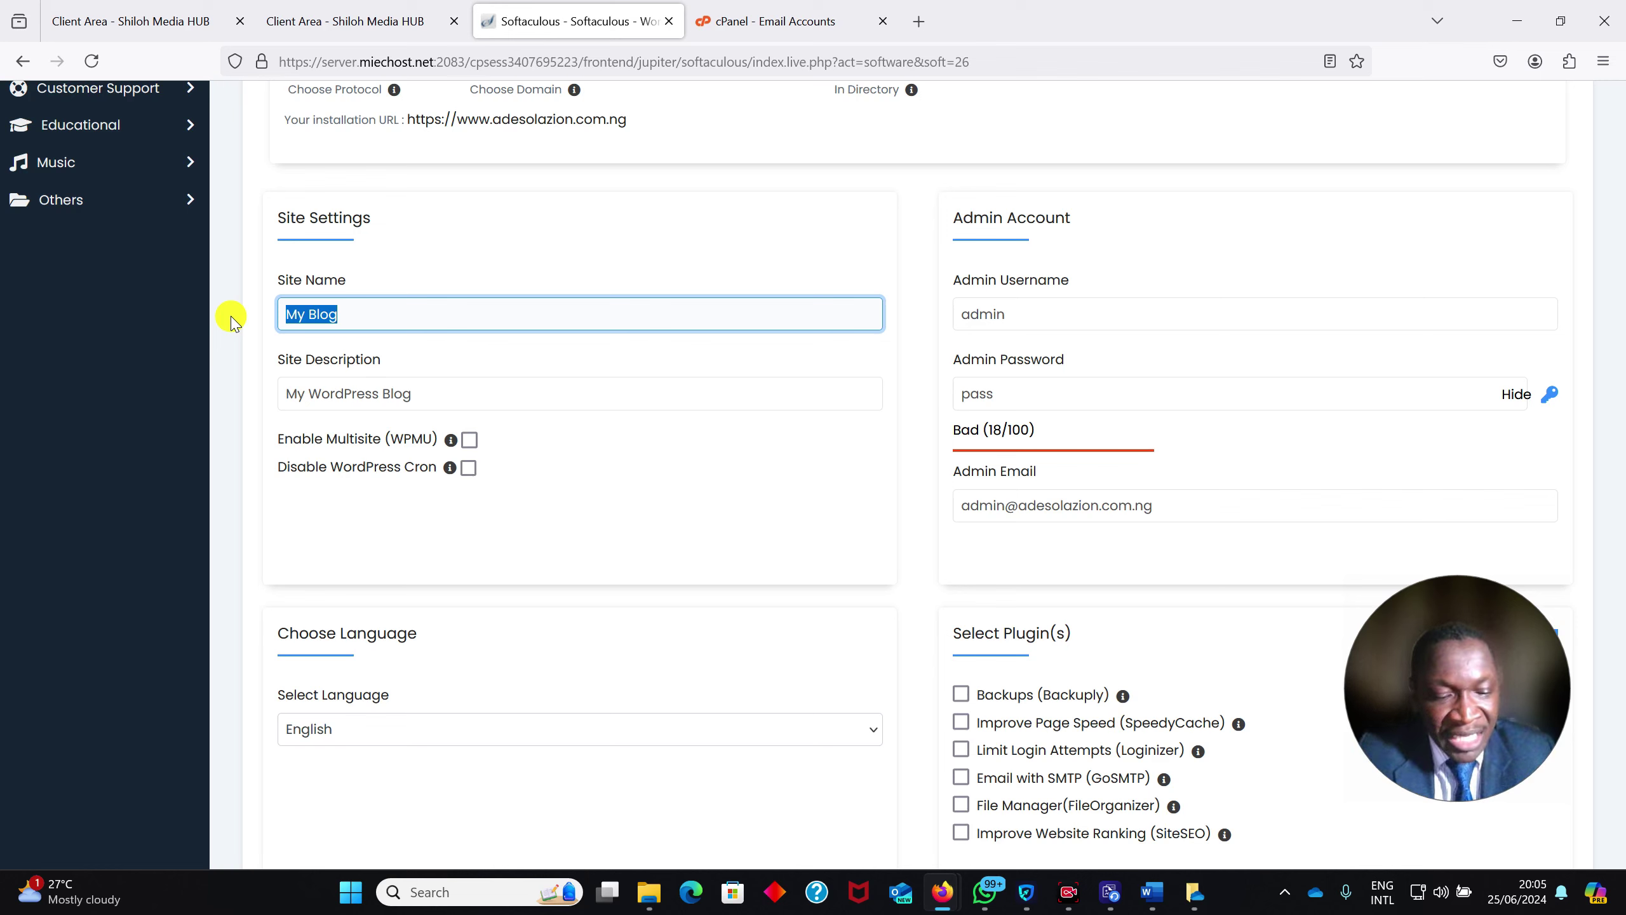
{"action": "type", "text": "Zion's News"}
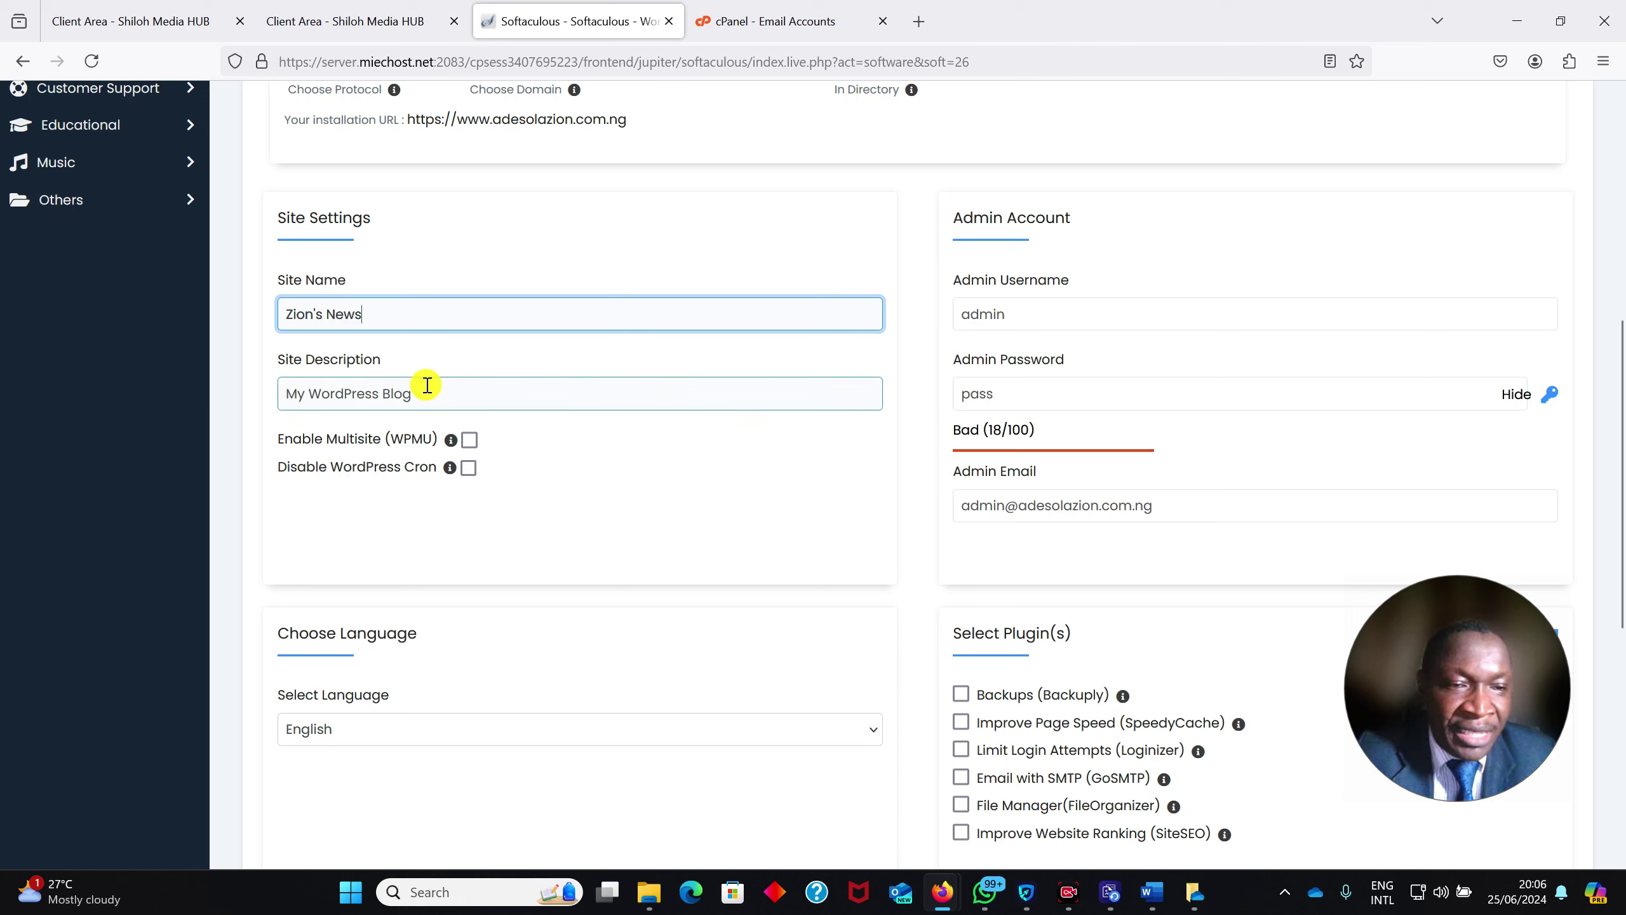
{"action": "left_click_drag", "start_coordinate": [421, 388], "coordinate": [242, 397]}
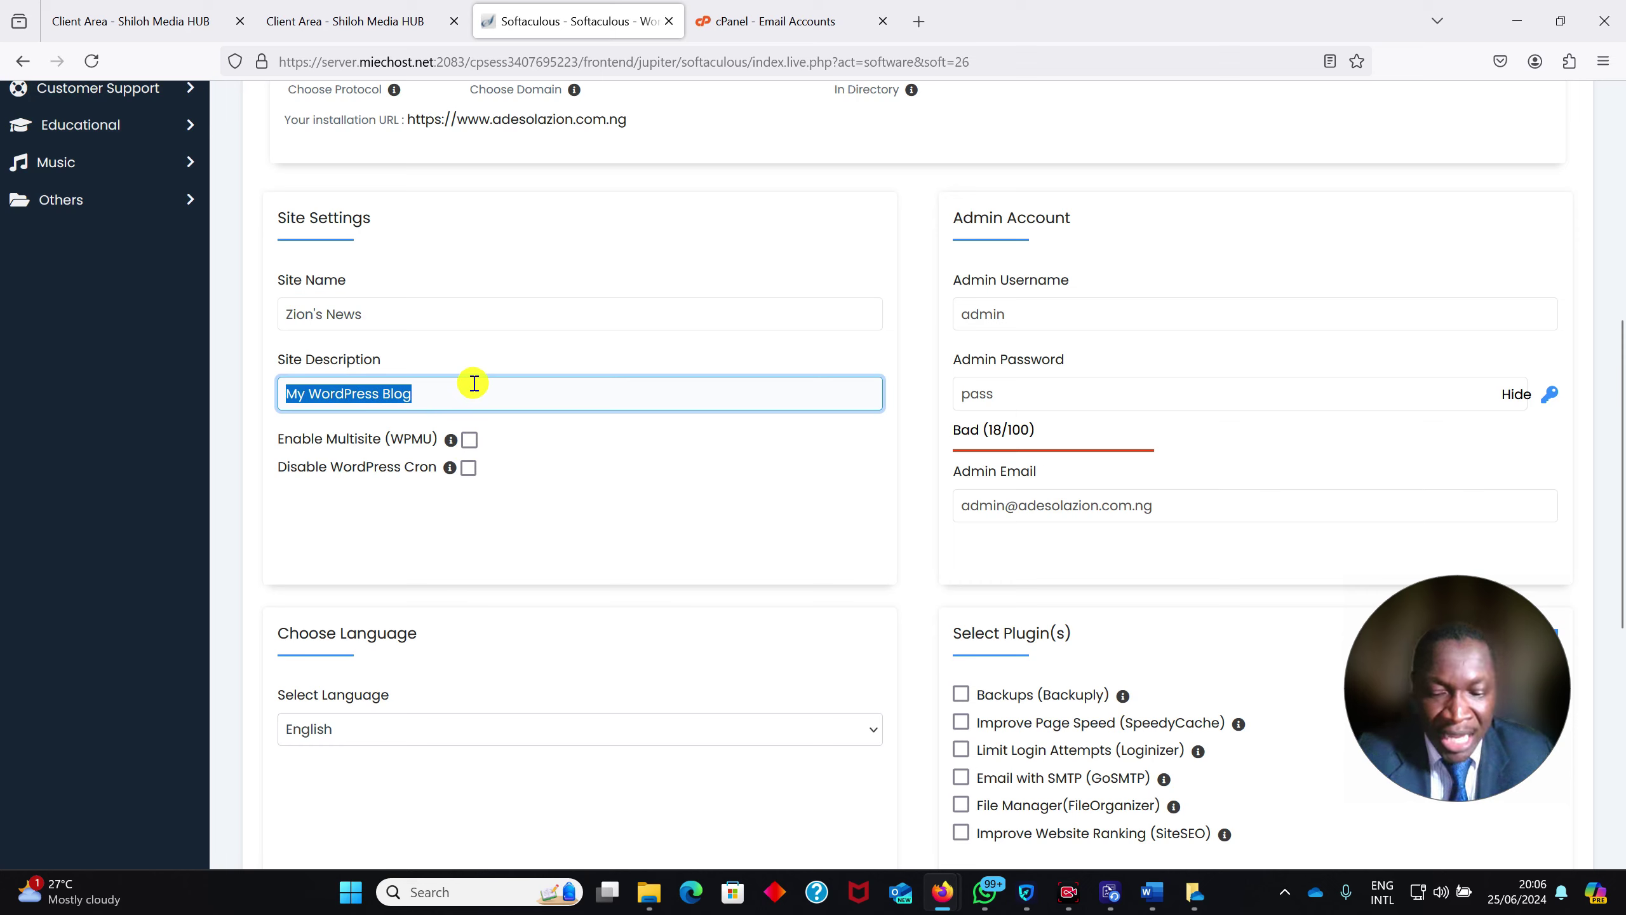
{"action": "type", "text": "...news at your"}
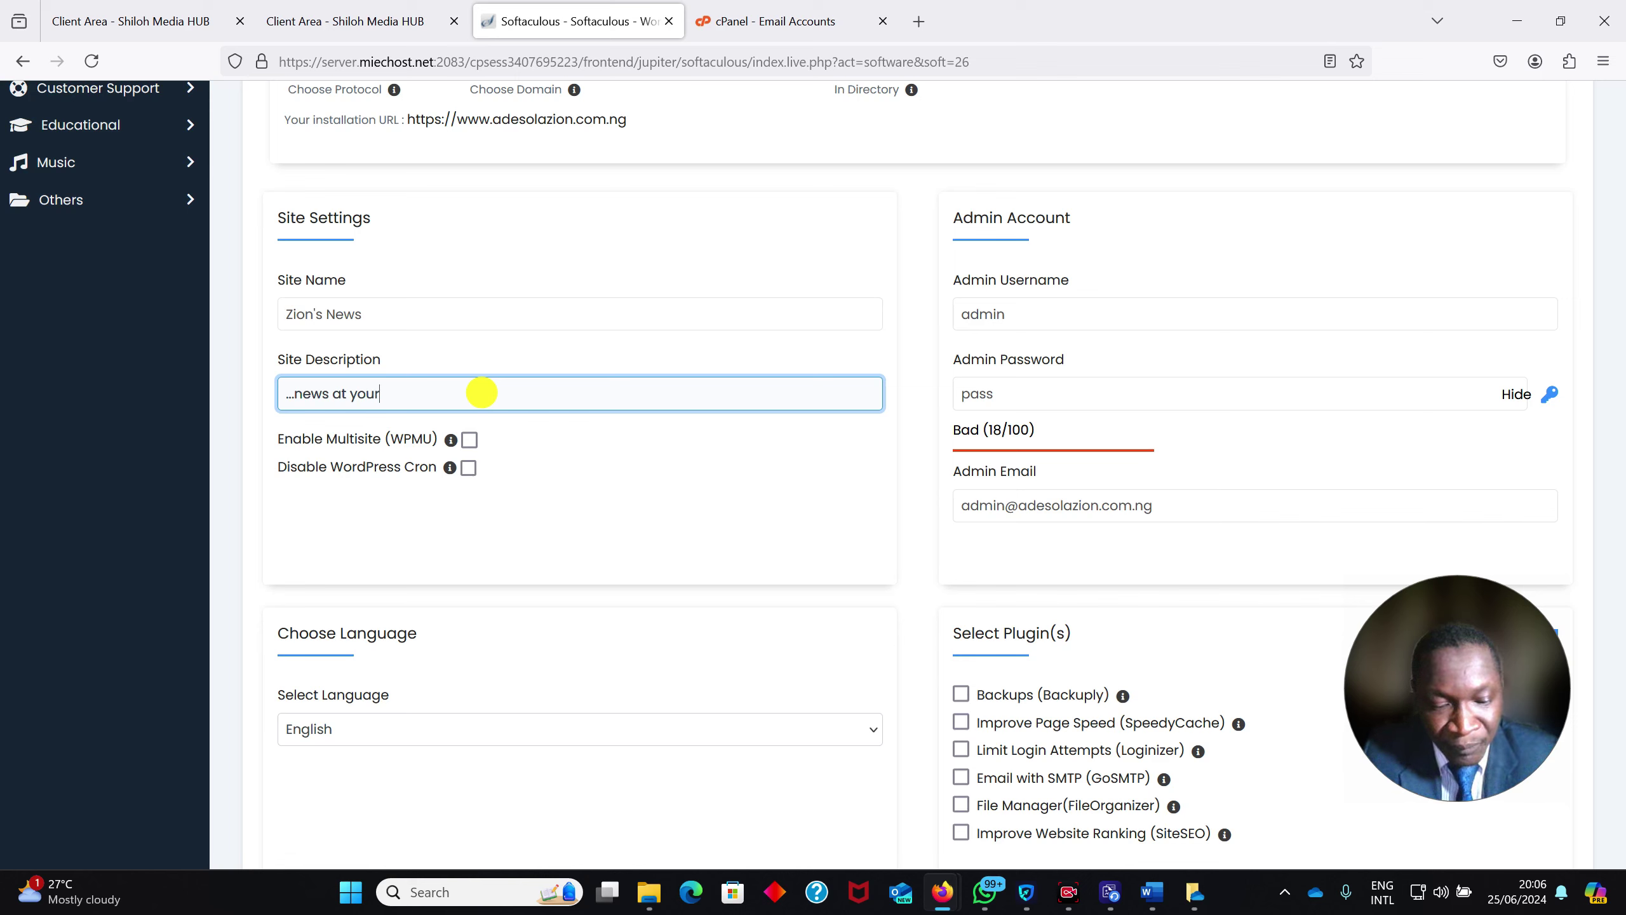
{"action": "type", "text": "ger tips"}
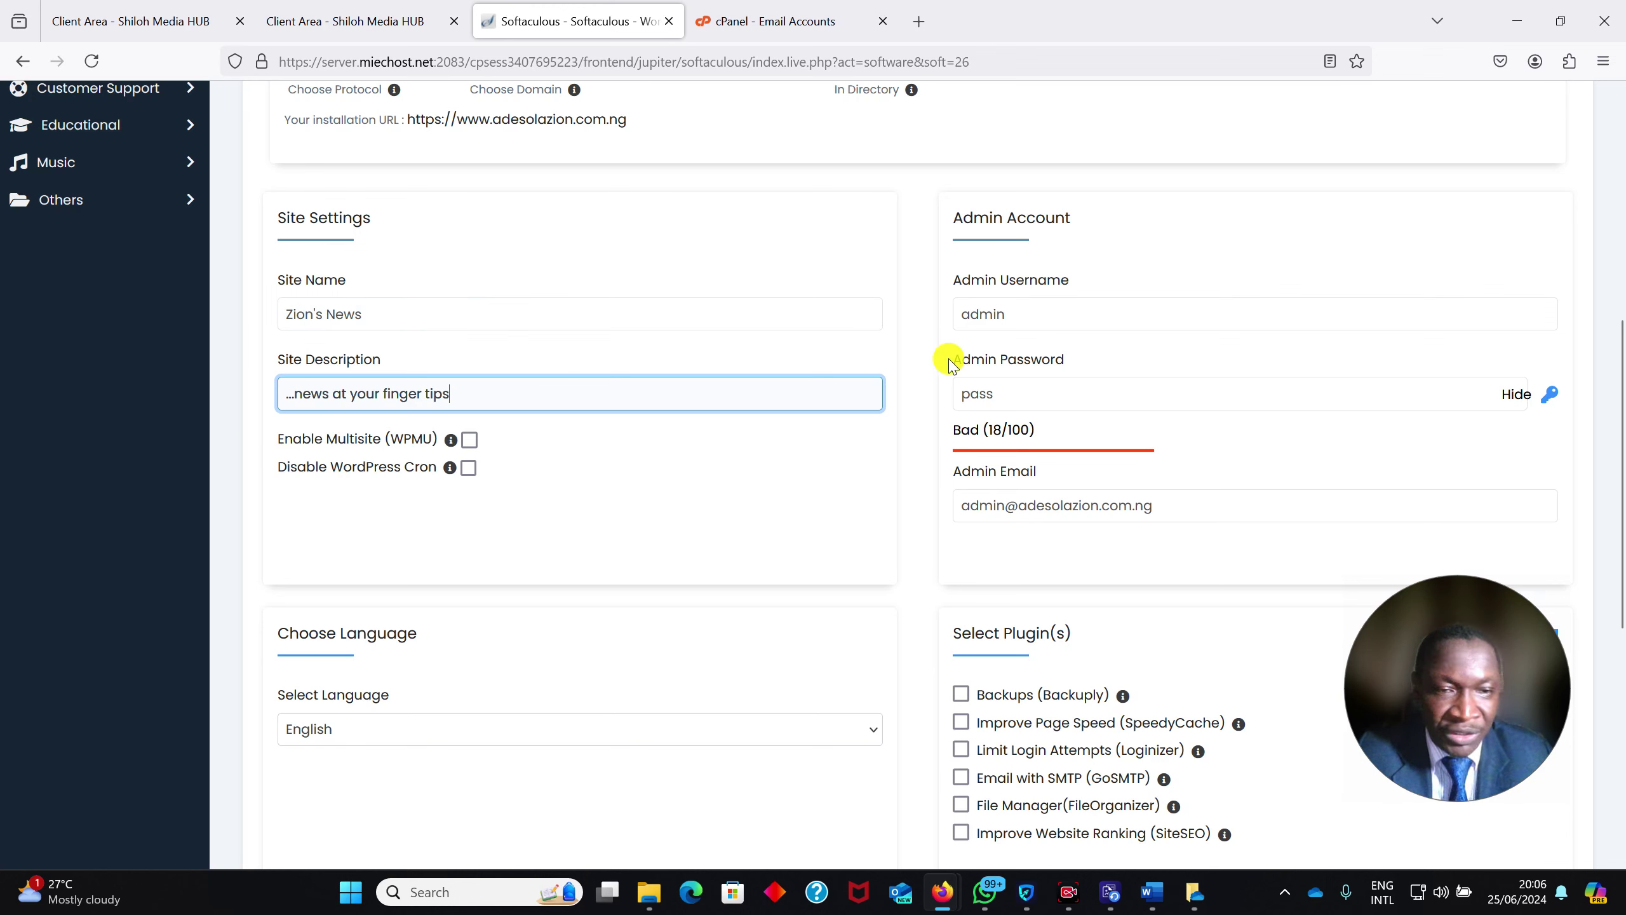
Replace 'admin' with a custom username and enter a new, hidden admin password
{"action": "double_click", "coordinate": [999, 307]}
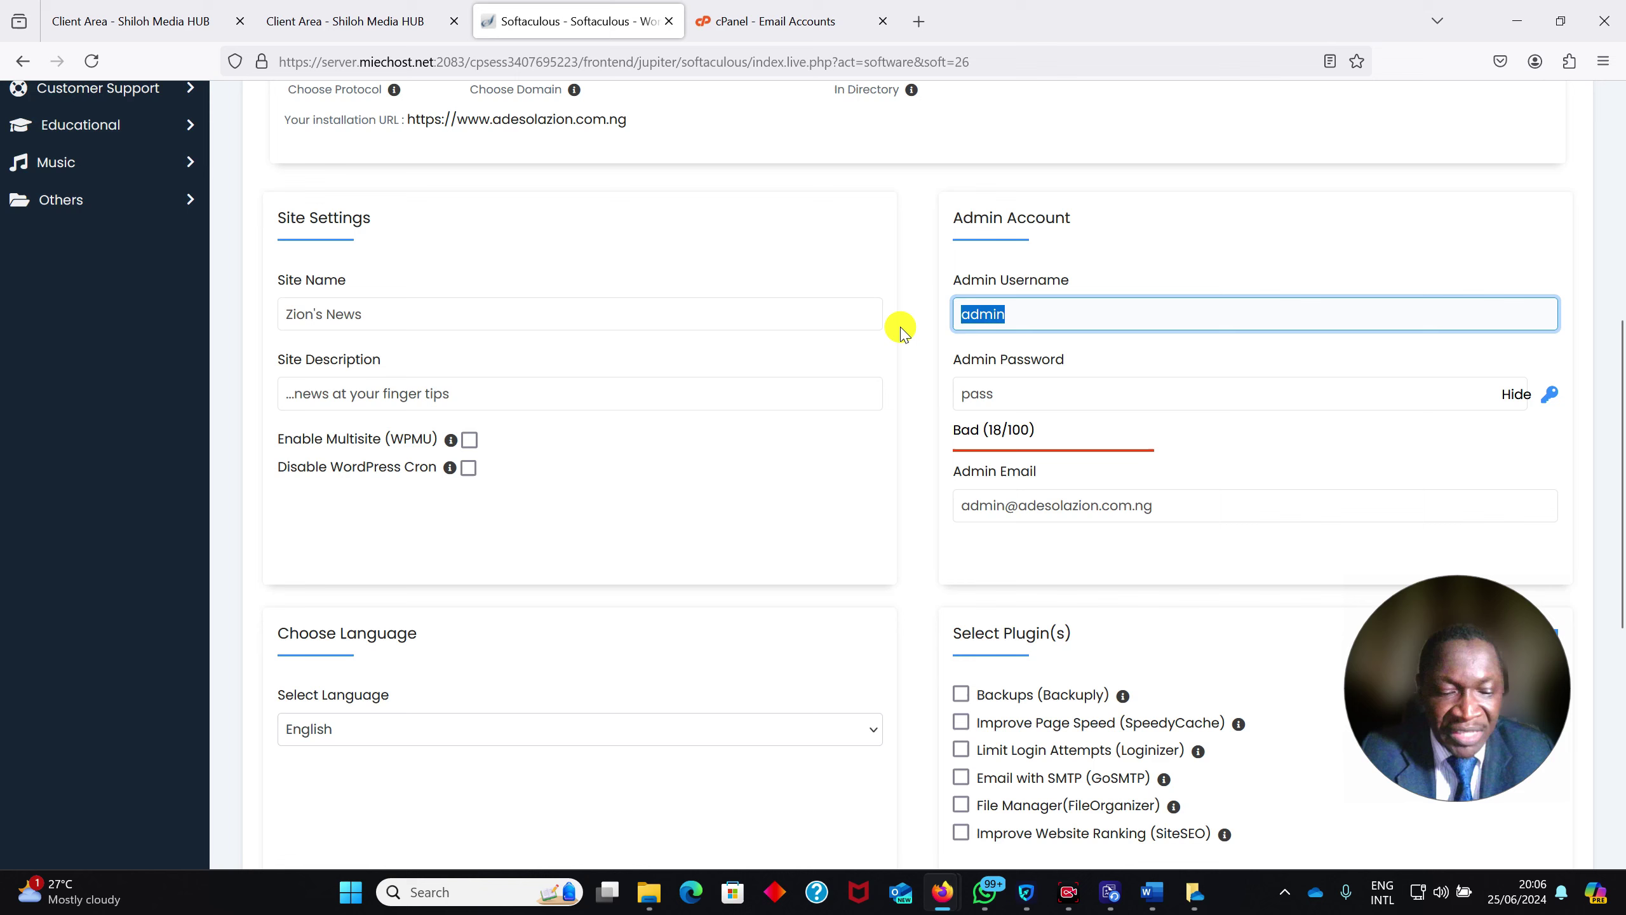
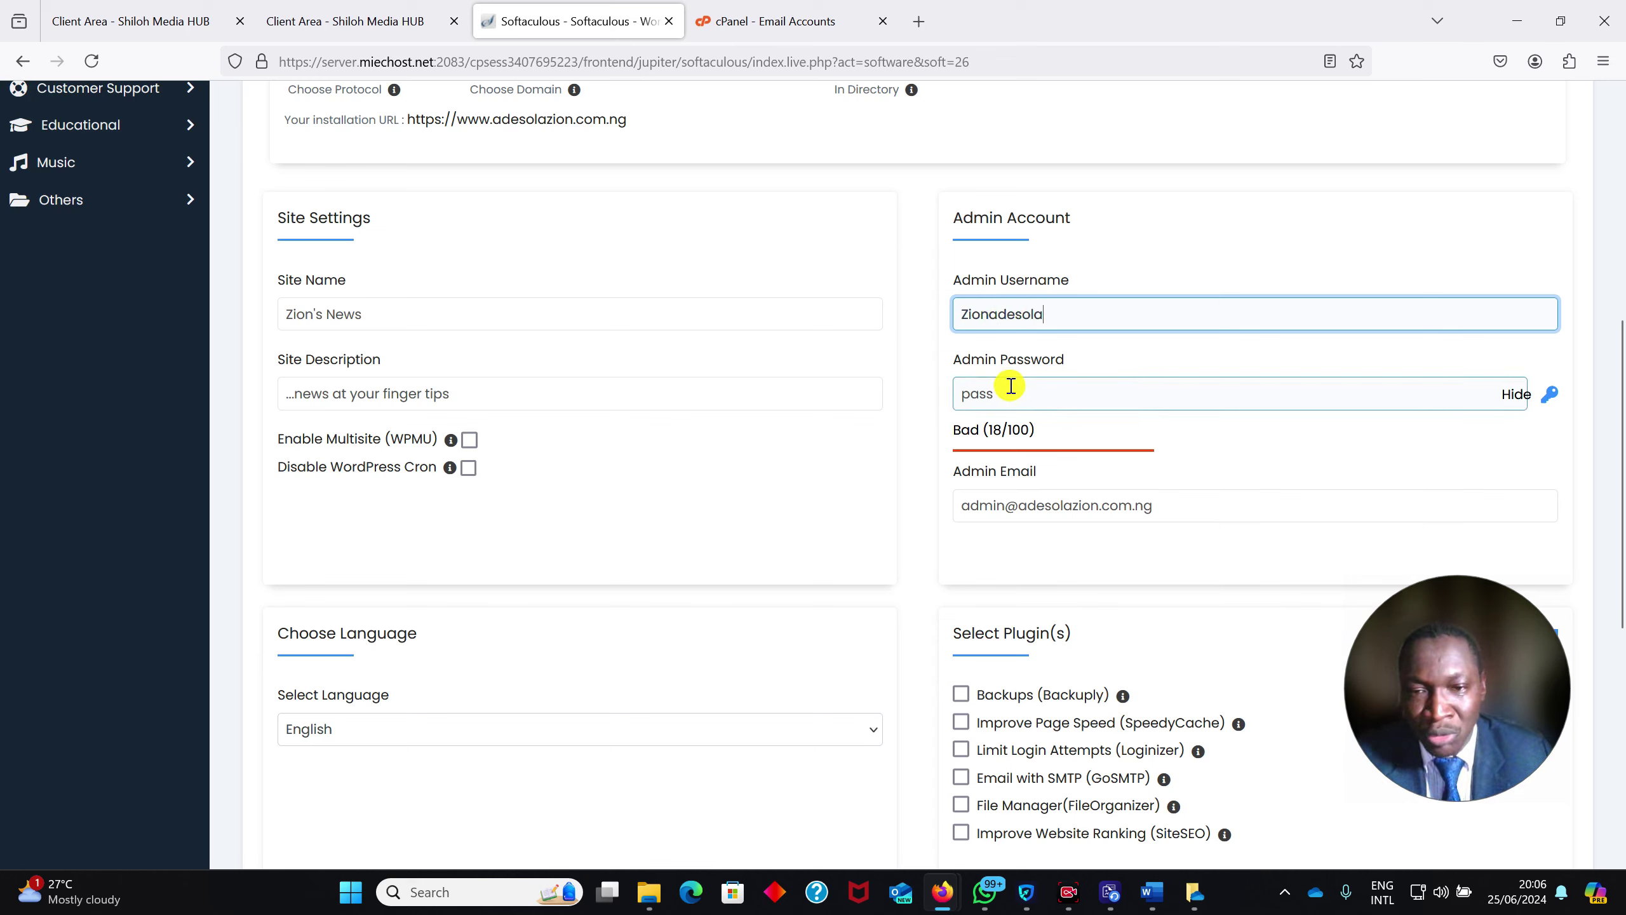
{"action": "left_click_drag", "start_coordinate": [994, 394], "coordinate": [872, 399]}
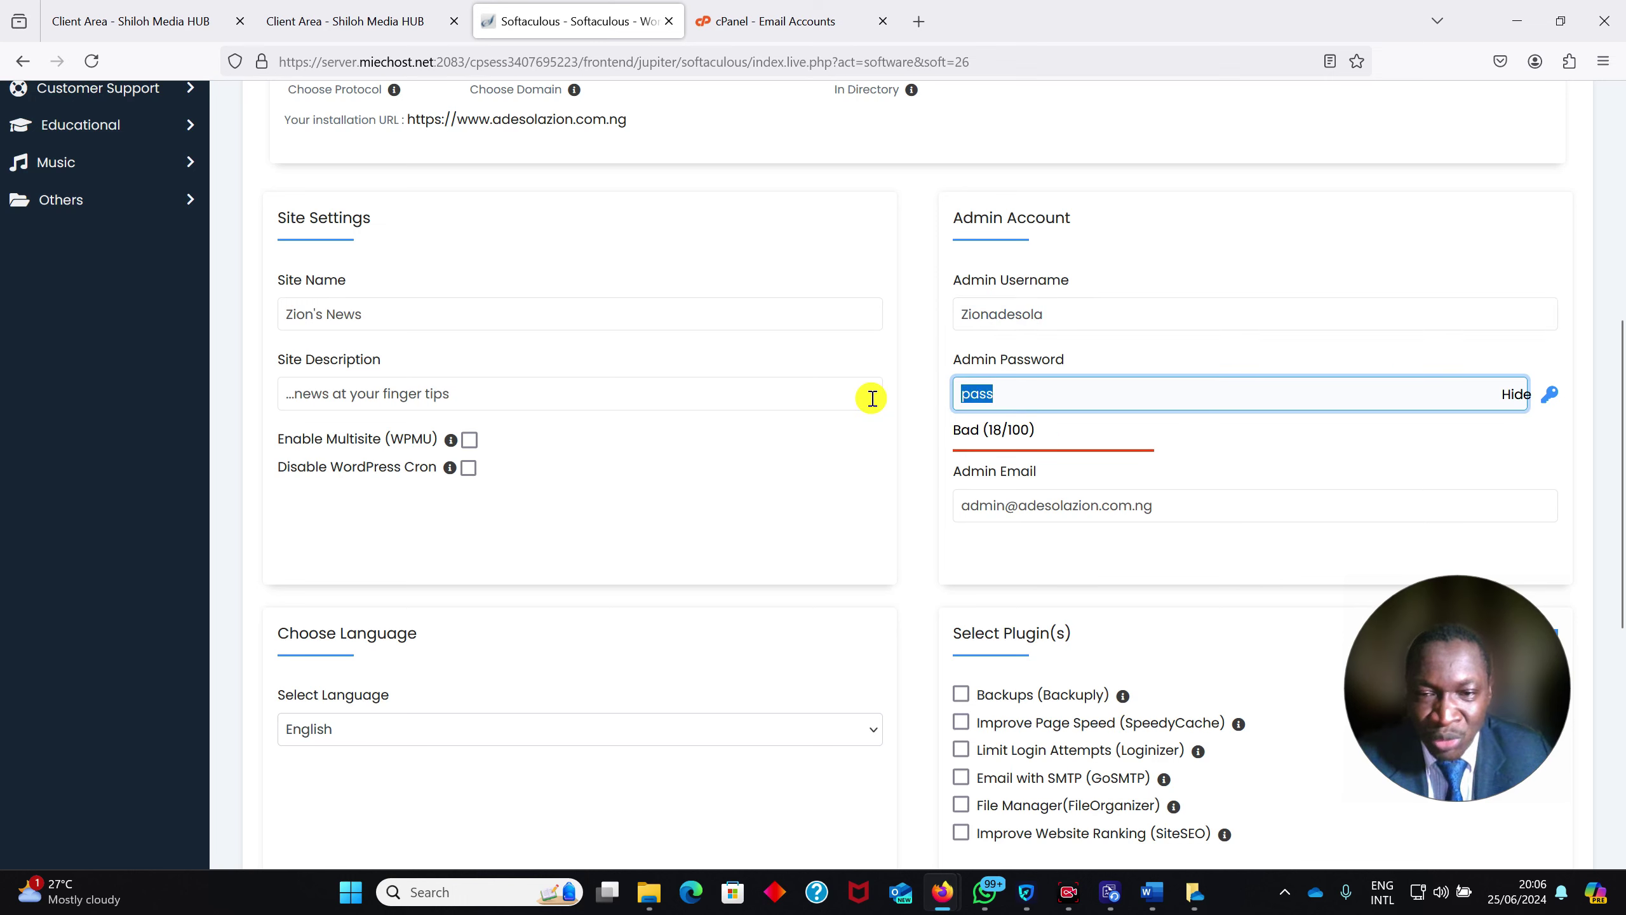
{"action": "left_click", "coordinate": [1506, 396]}
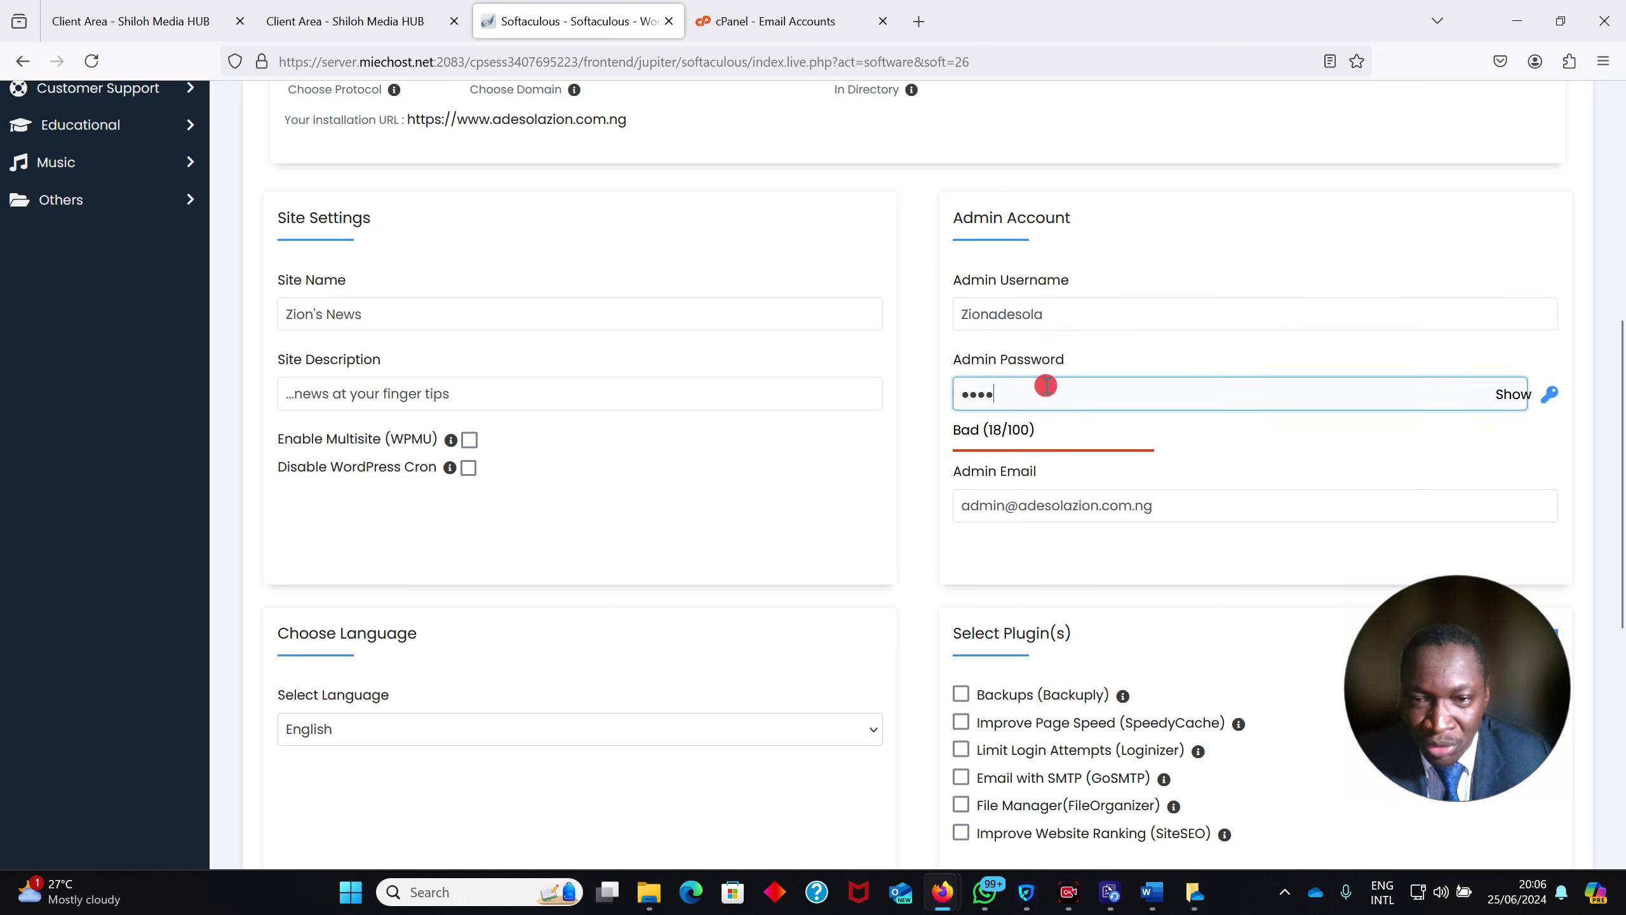
{"action": "type", "text": "••••••"}
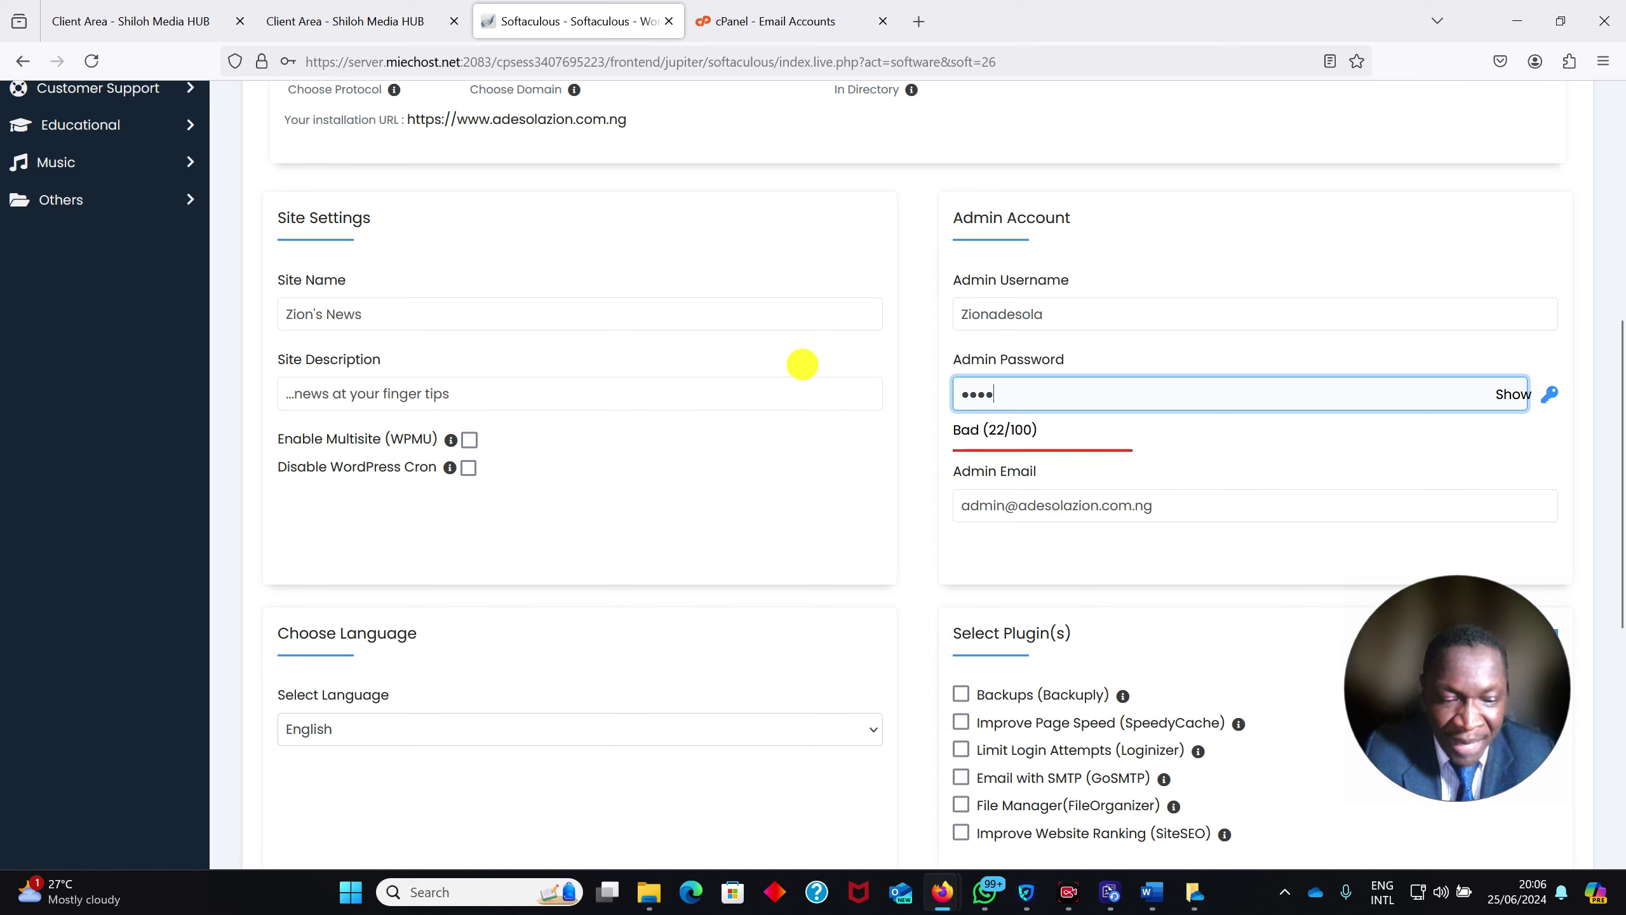
{"action": "type", "text": "••••"}
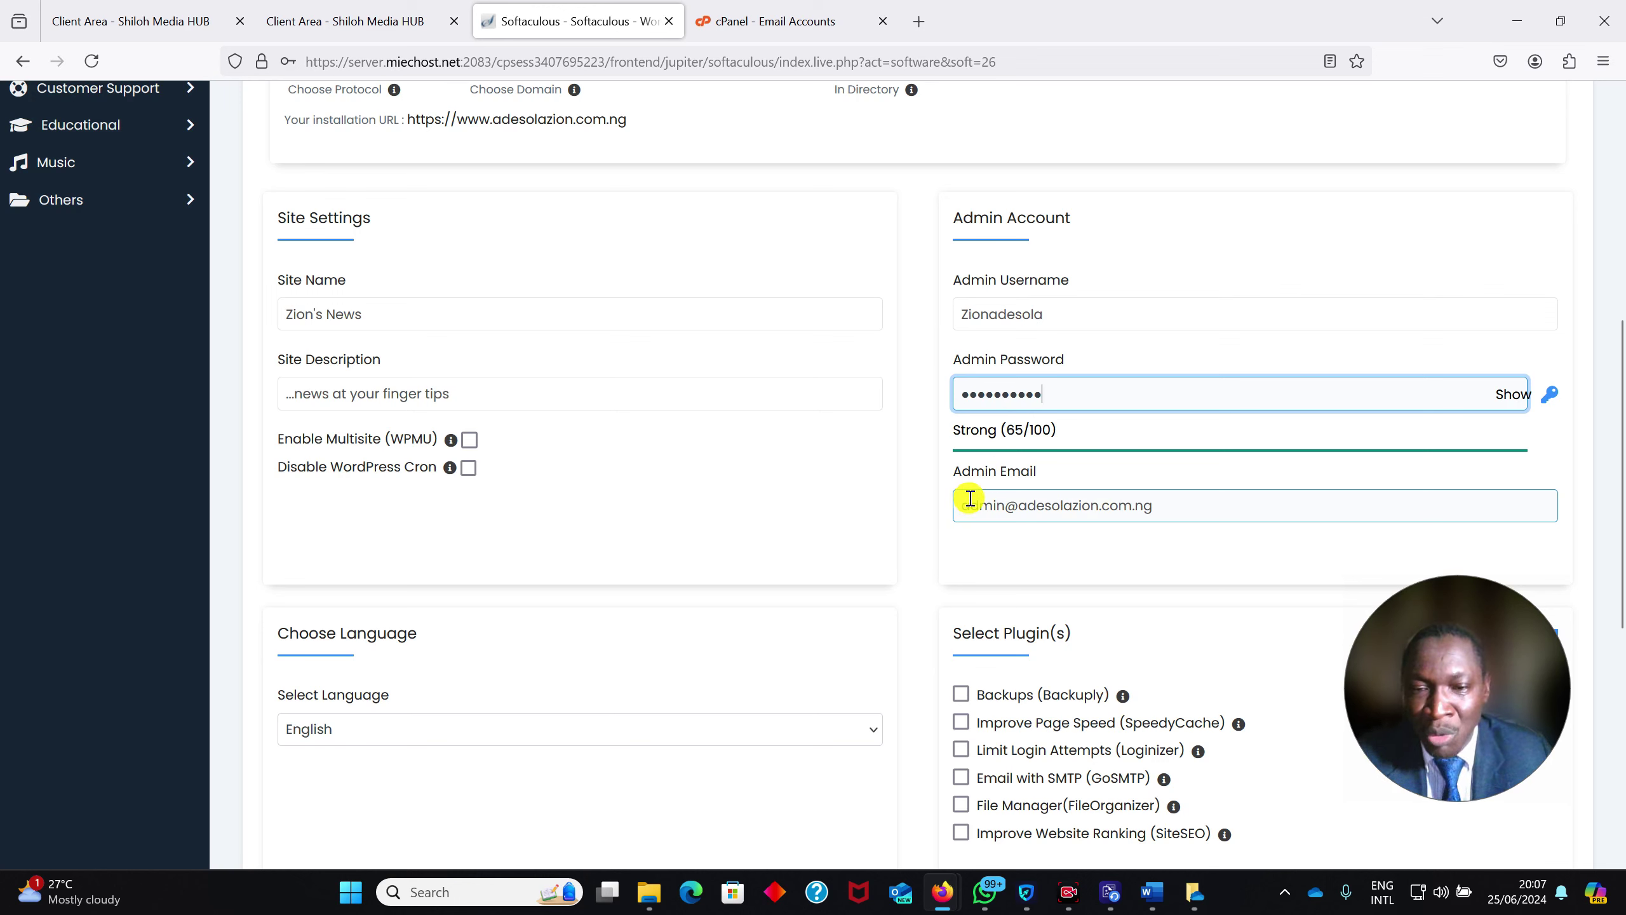
Replace the admin email with the info address on the site's domain
{"action": "left_click_drag", "start_coordinate": [1156, 510], "coordinate": [937, 505]}
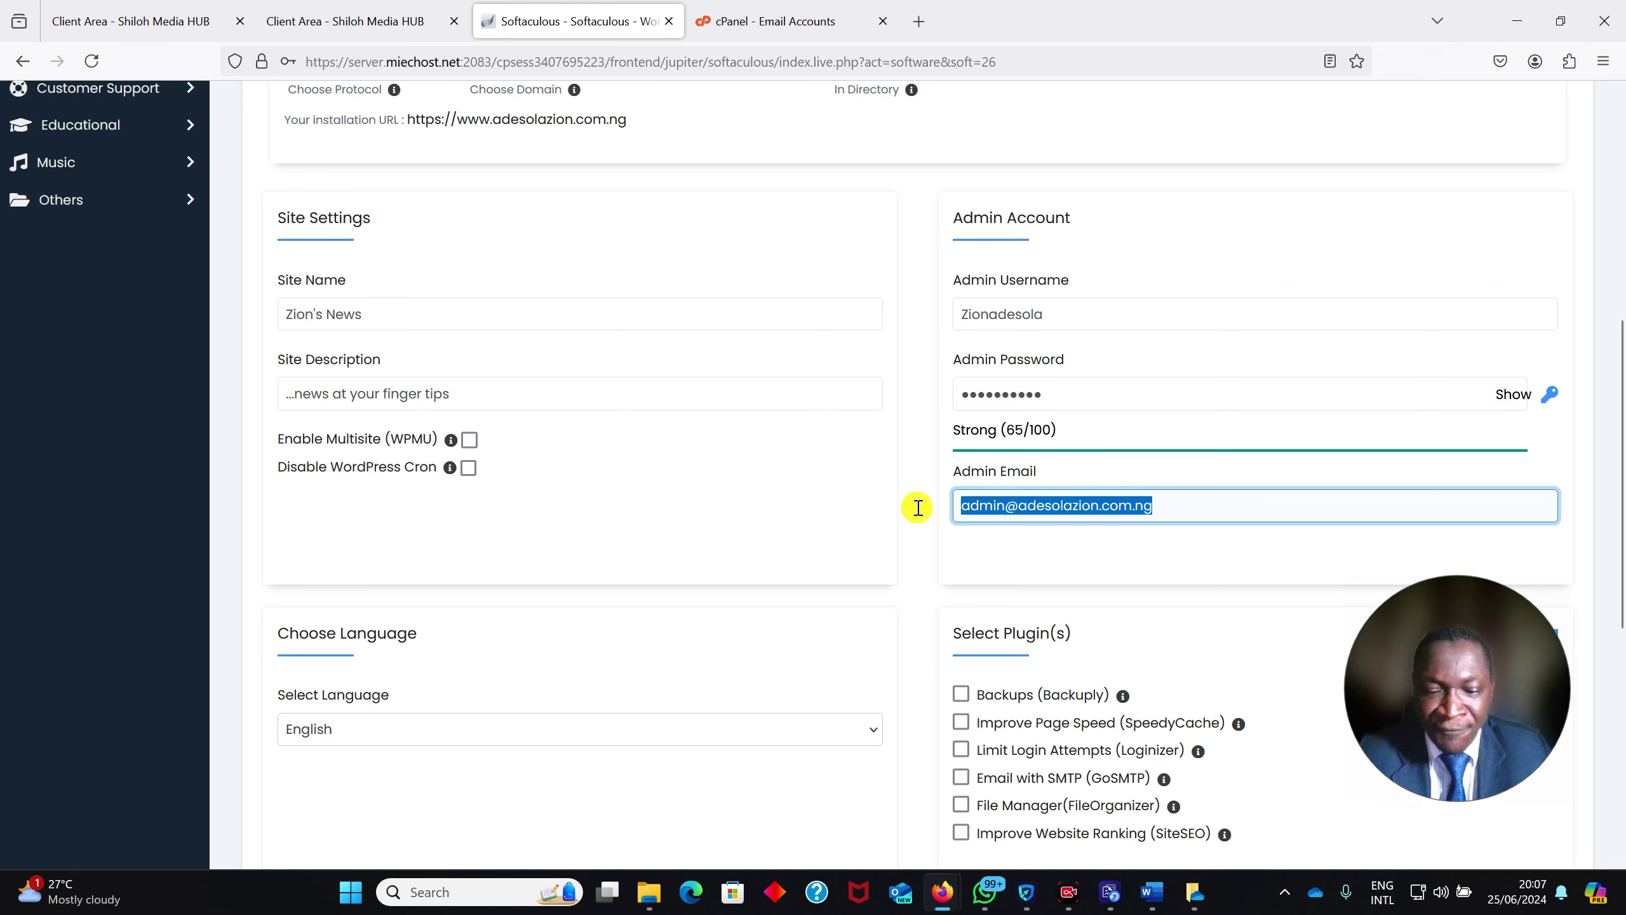
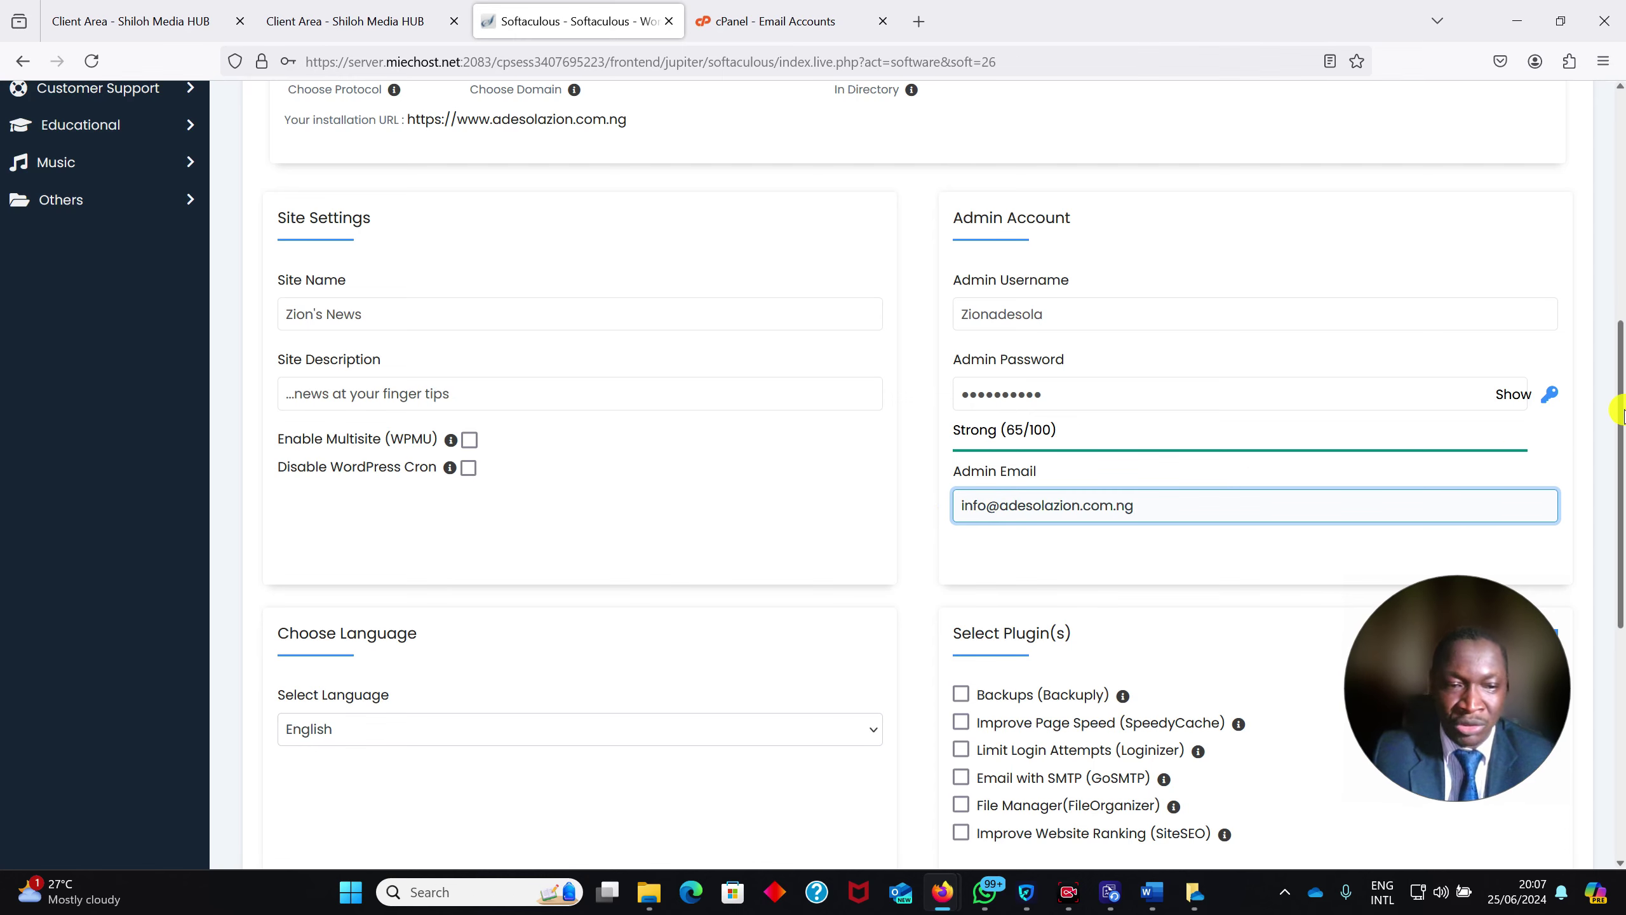
{"action": "left_click_drag", "start_coordinate": [1621, 409], "coordinate": [1622, 691]}
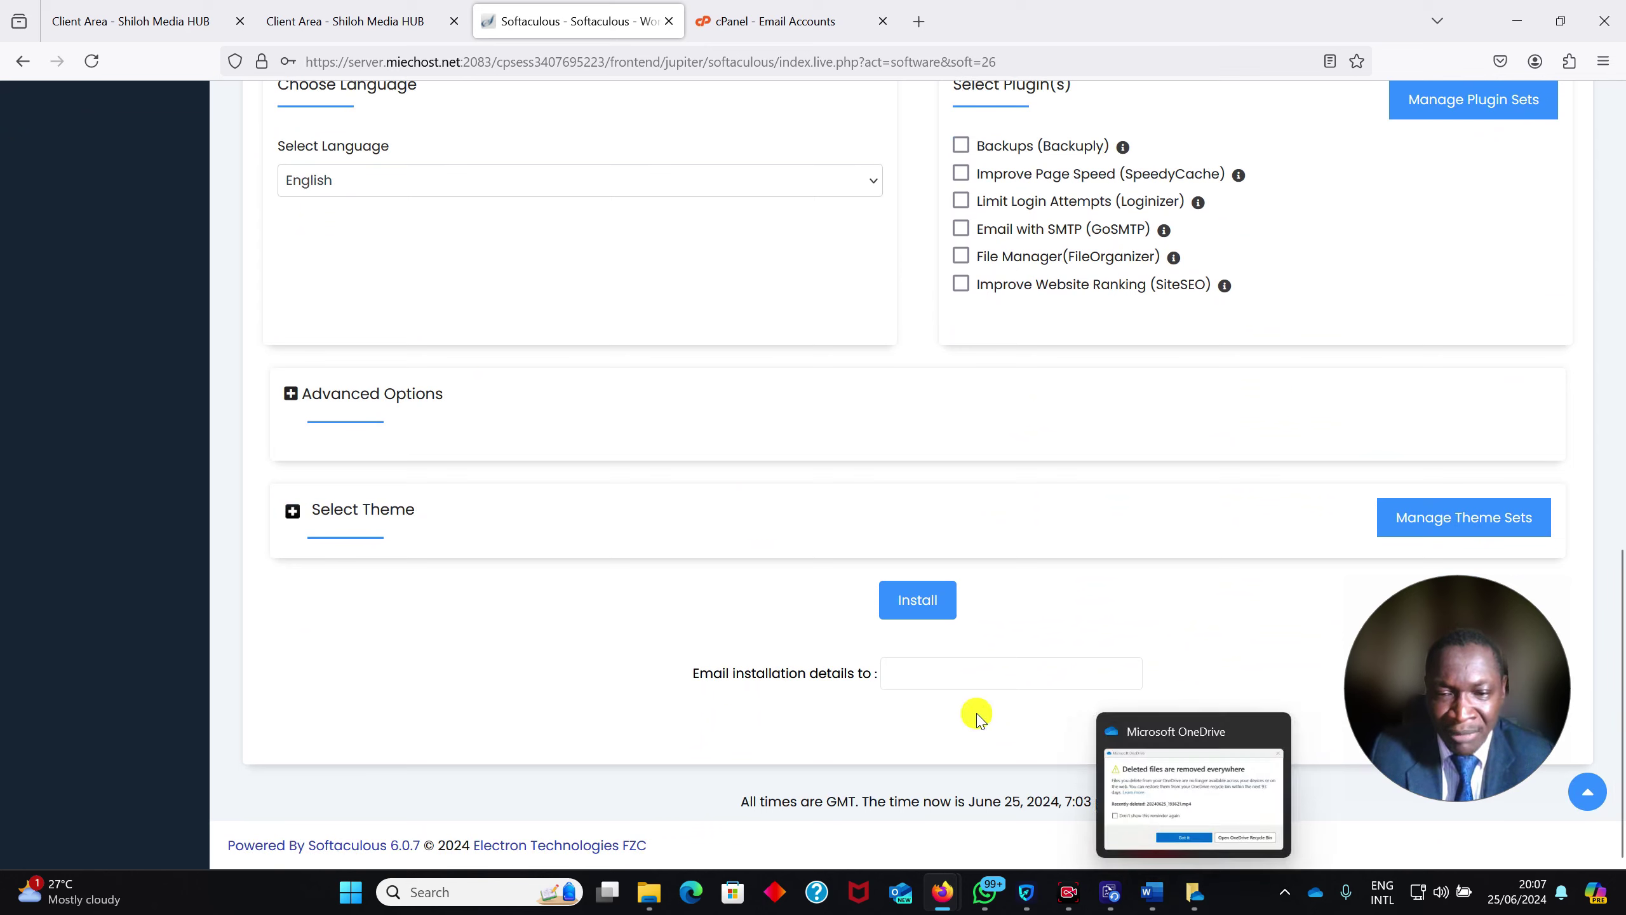
Enter a personal e-mail address to receive the installation details
{"action": "left_click", "coordinate": [963, 669]}
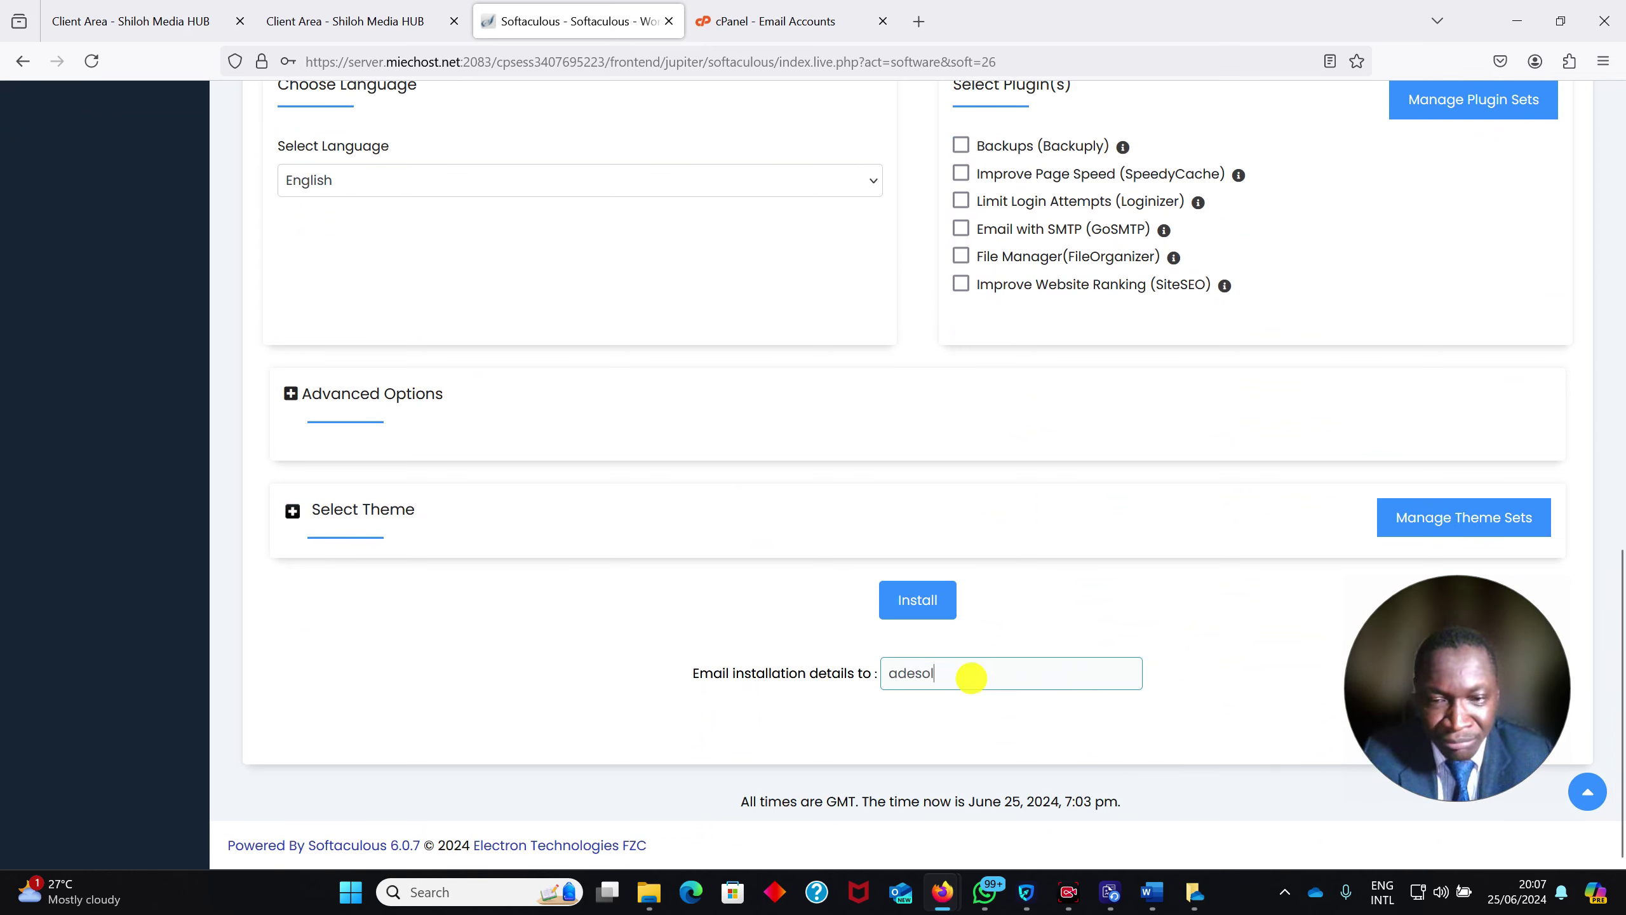
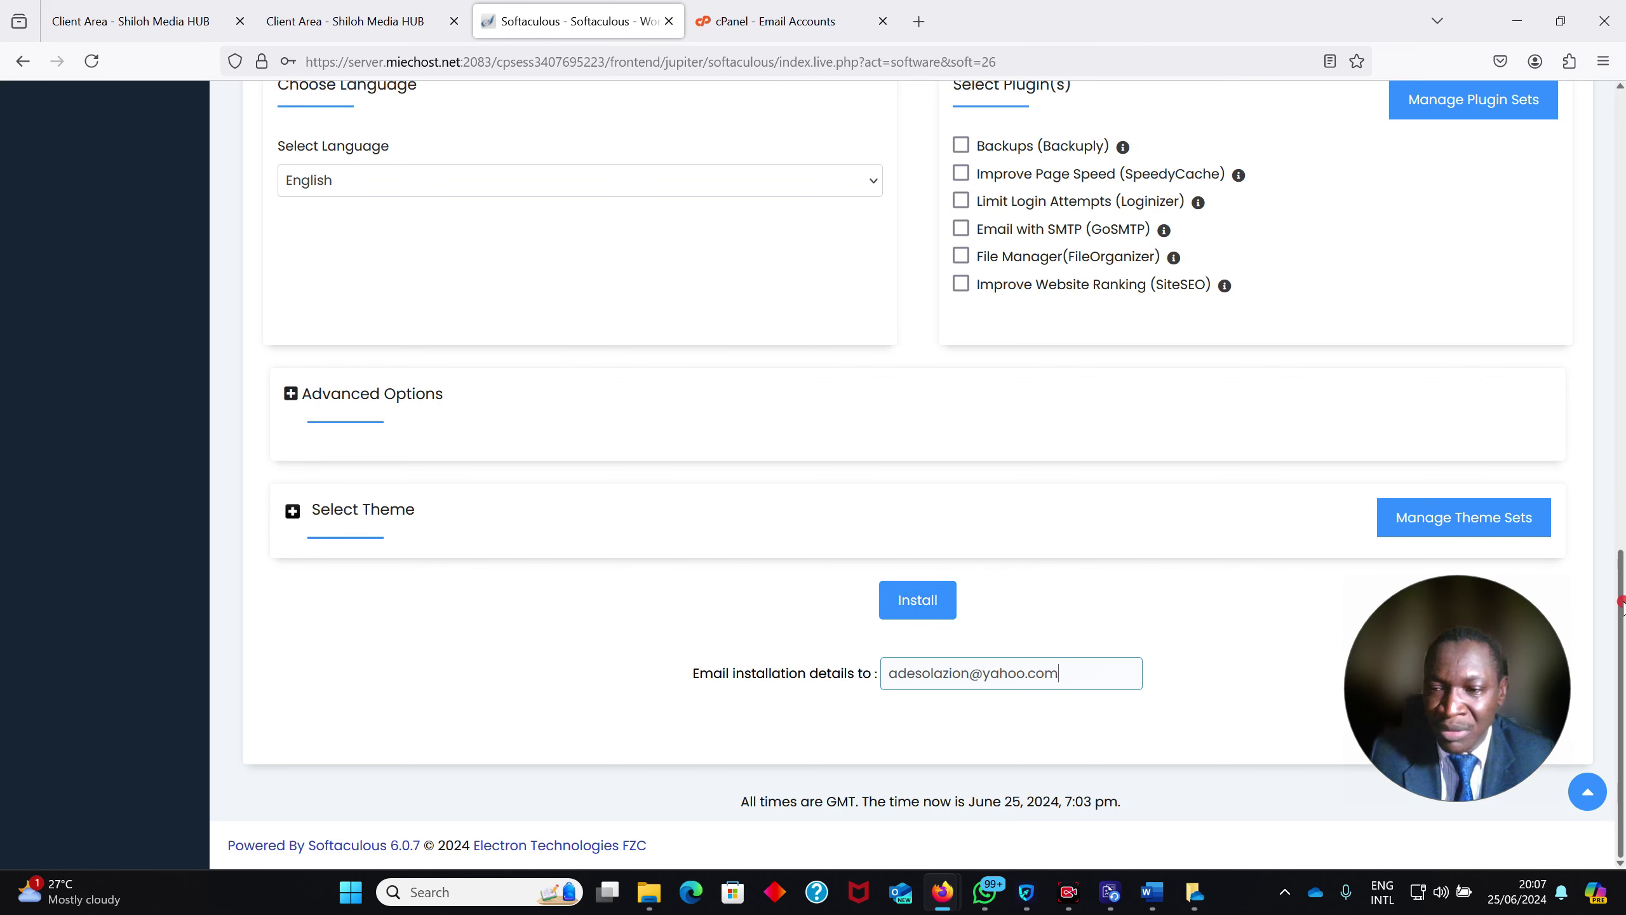
{"action": "left_click_drag", "start_coordinate": [1619, 596], "coordinate": [1620, 225]}
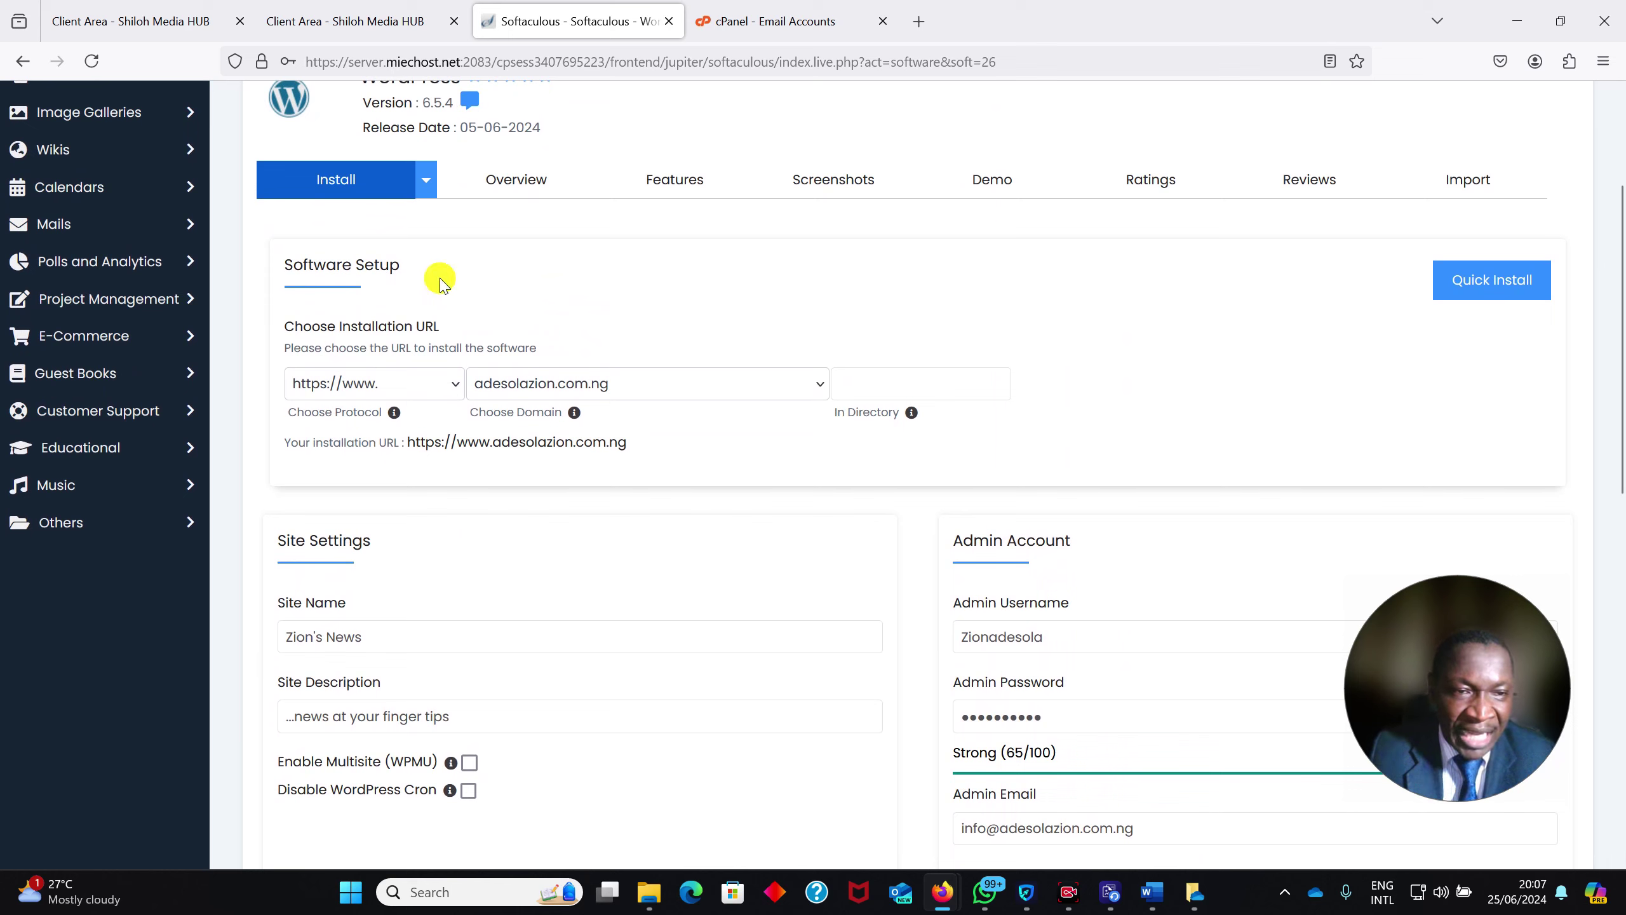
Review the completed site and admin settings, then return to the installation-details email field
{"action": "left_click", "coordinate": [887, 374]}
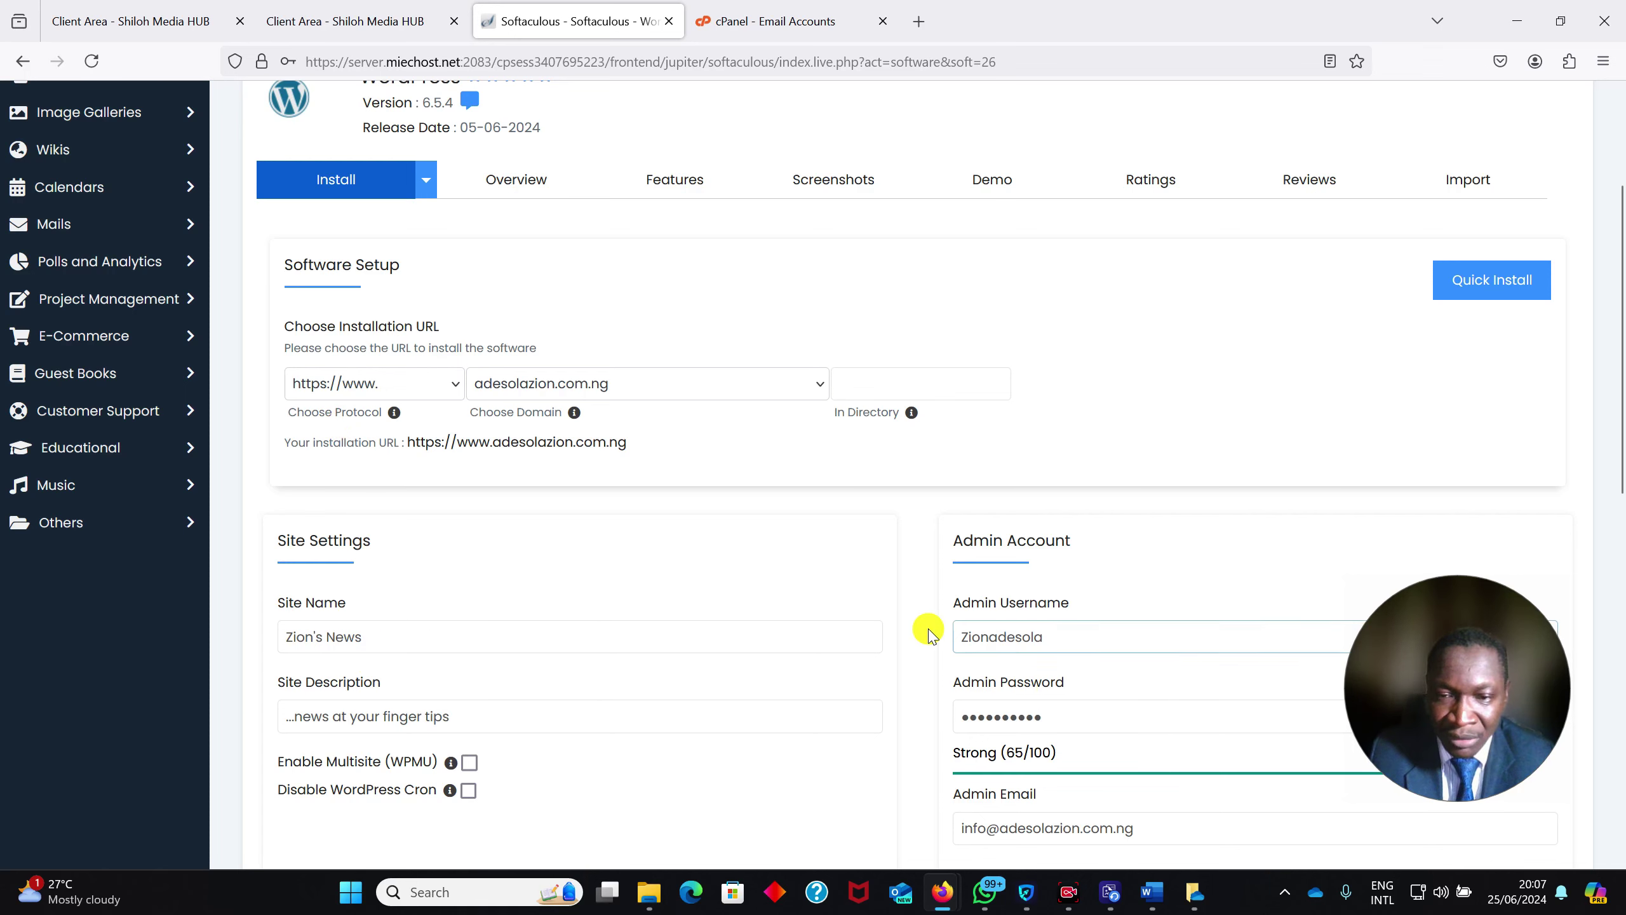
{"action": "left_click_drag", "start_coordinate": [1618, 346], "coordinate": [1622, 563]}
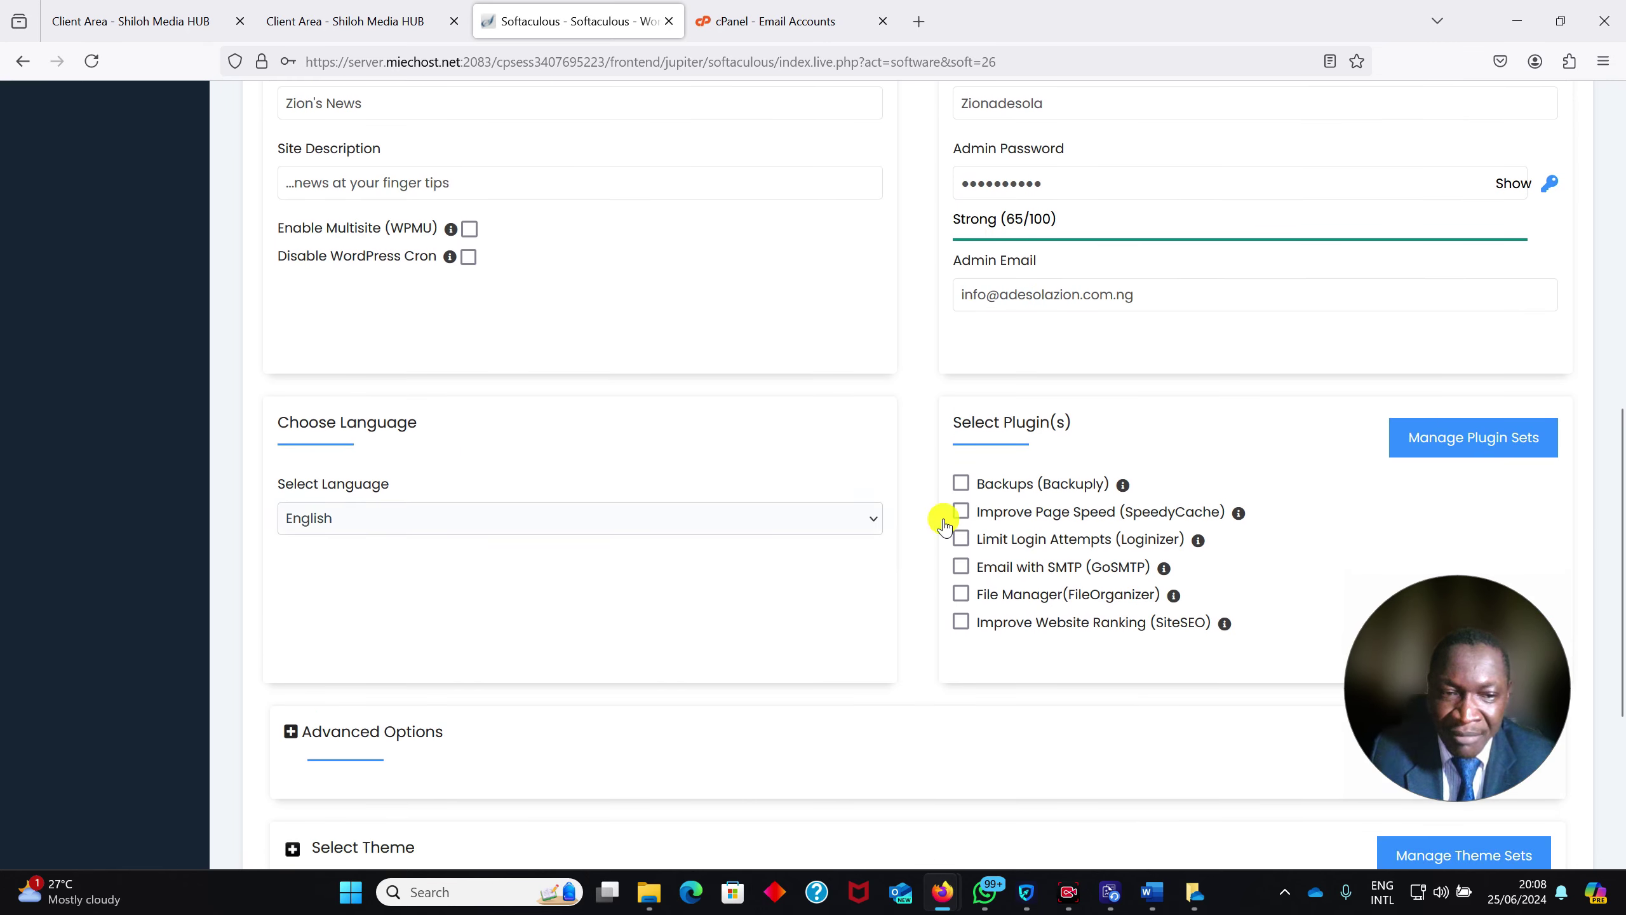
{"action": "left_click_drag", "start_coordinate": [1621, 473], "coordinate": [1621, 615]}
{"action": "left_click", "coordinate": [1121, 665]}
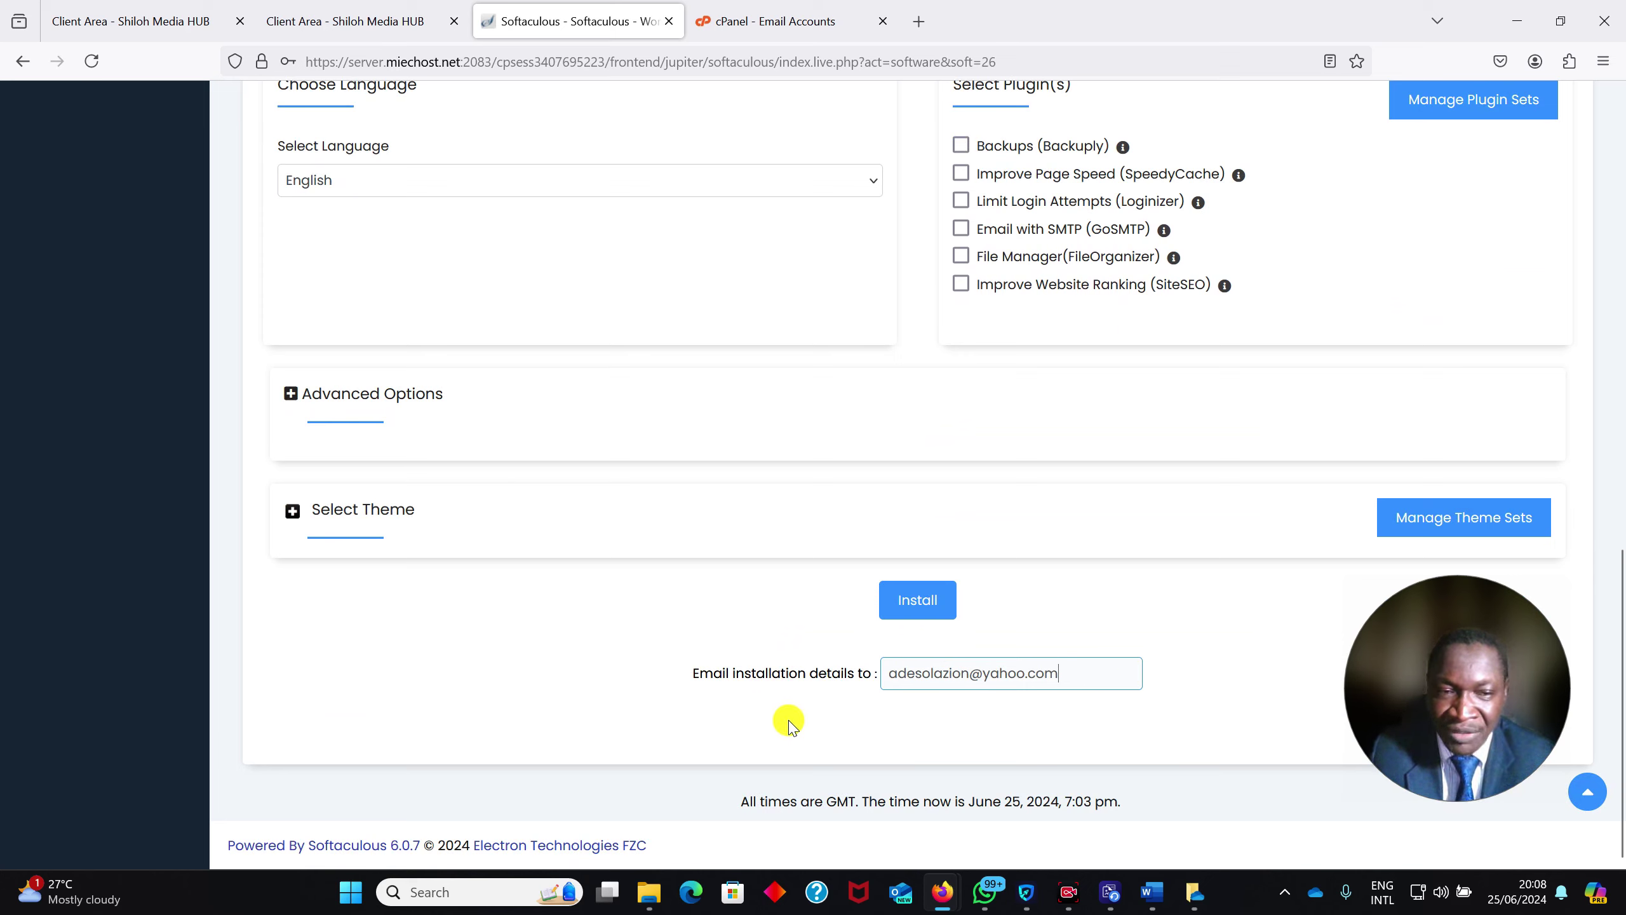
Run the WordPress installation and save the admin login in Firefox
{"action": "left_click", "coordinate": [914, 602]}
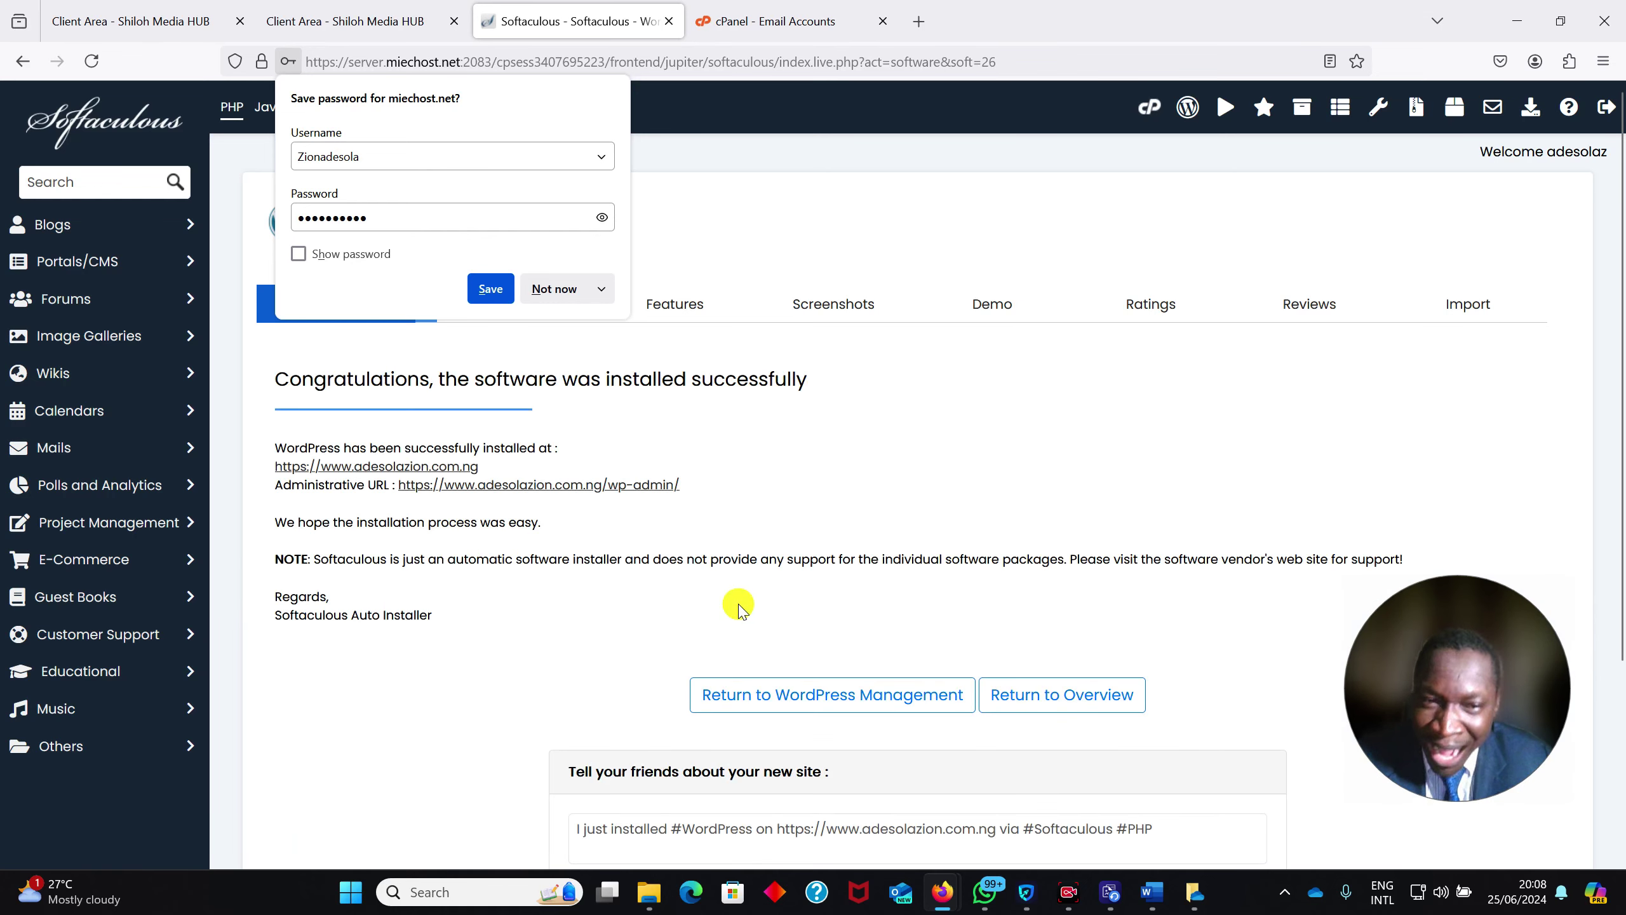
{"action": "left_click", "coordinate": [488, 288]}
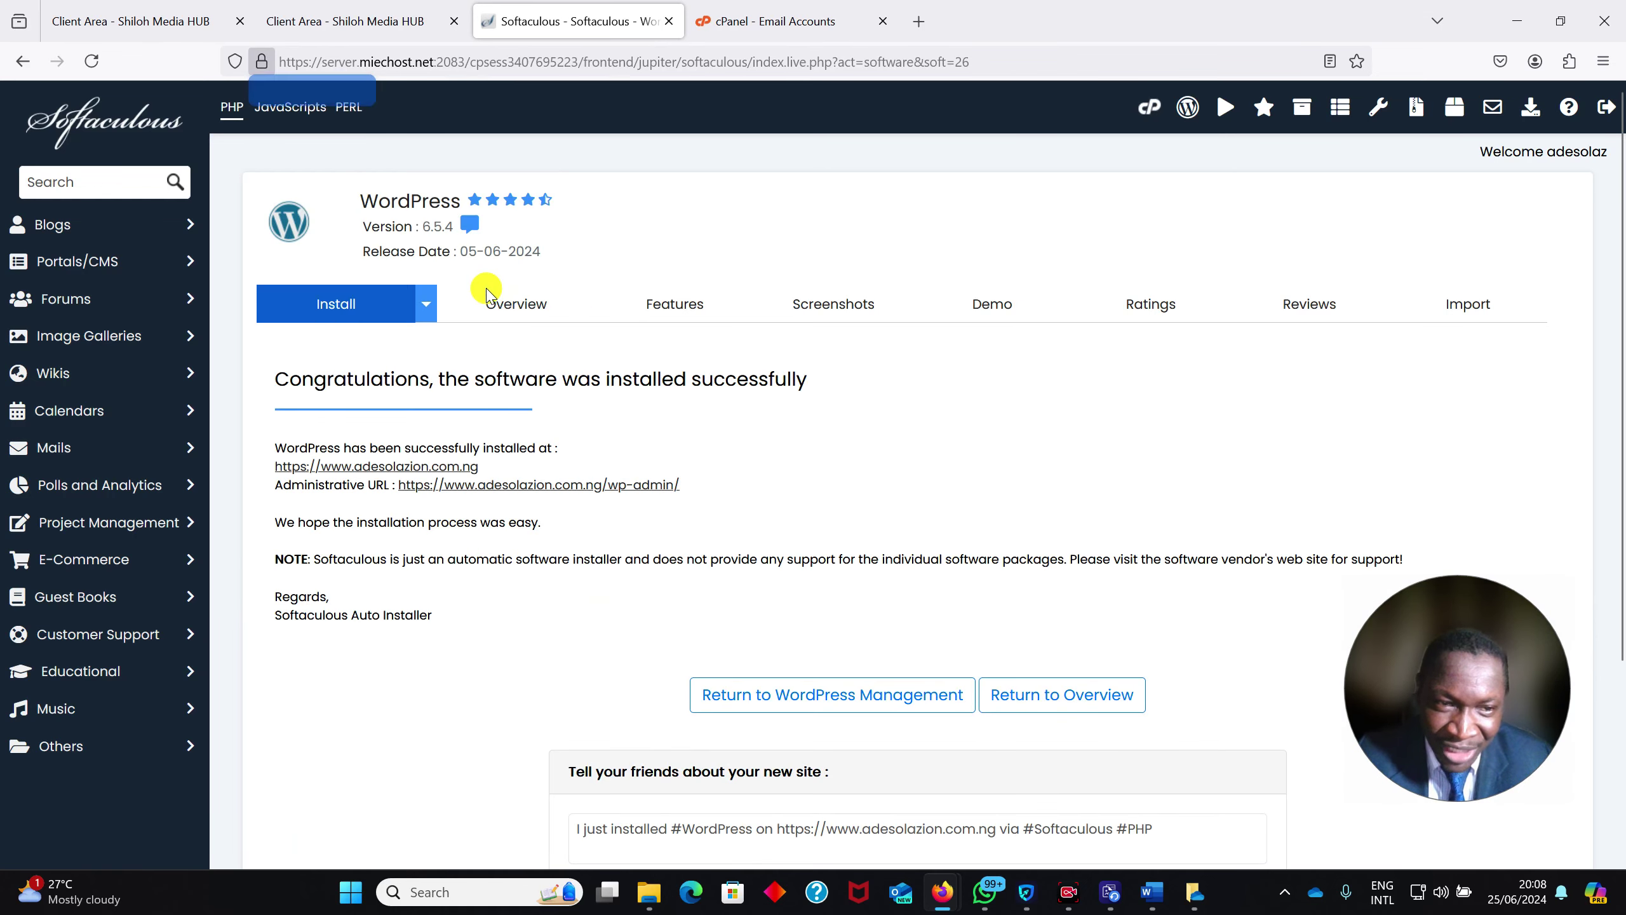